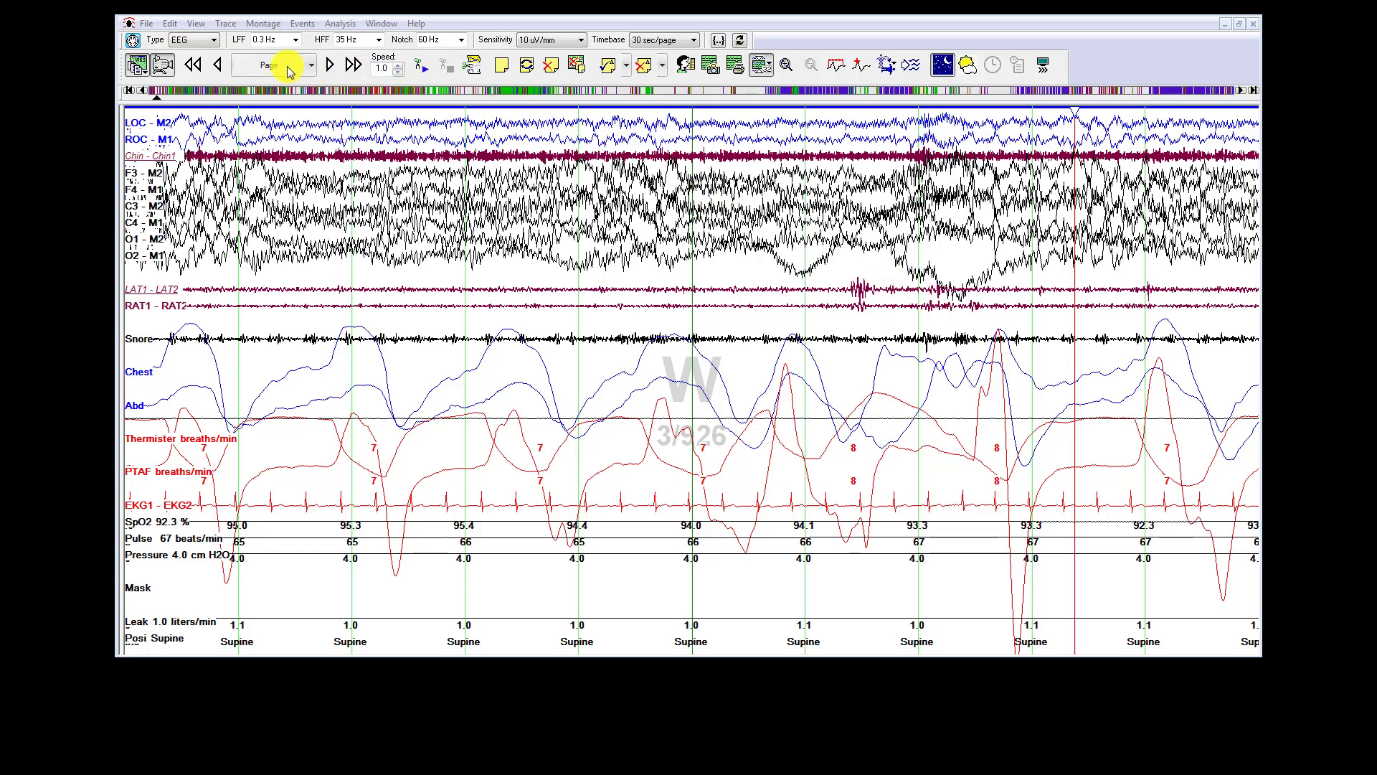
# - Switch the Review toolbar navigation unit from Page to Epoch
pyautogui.click(289, 66)
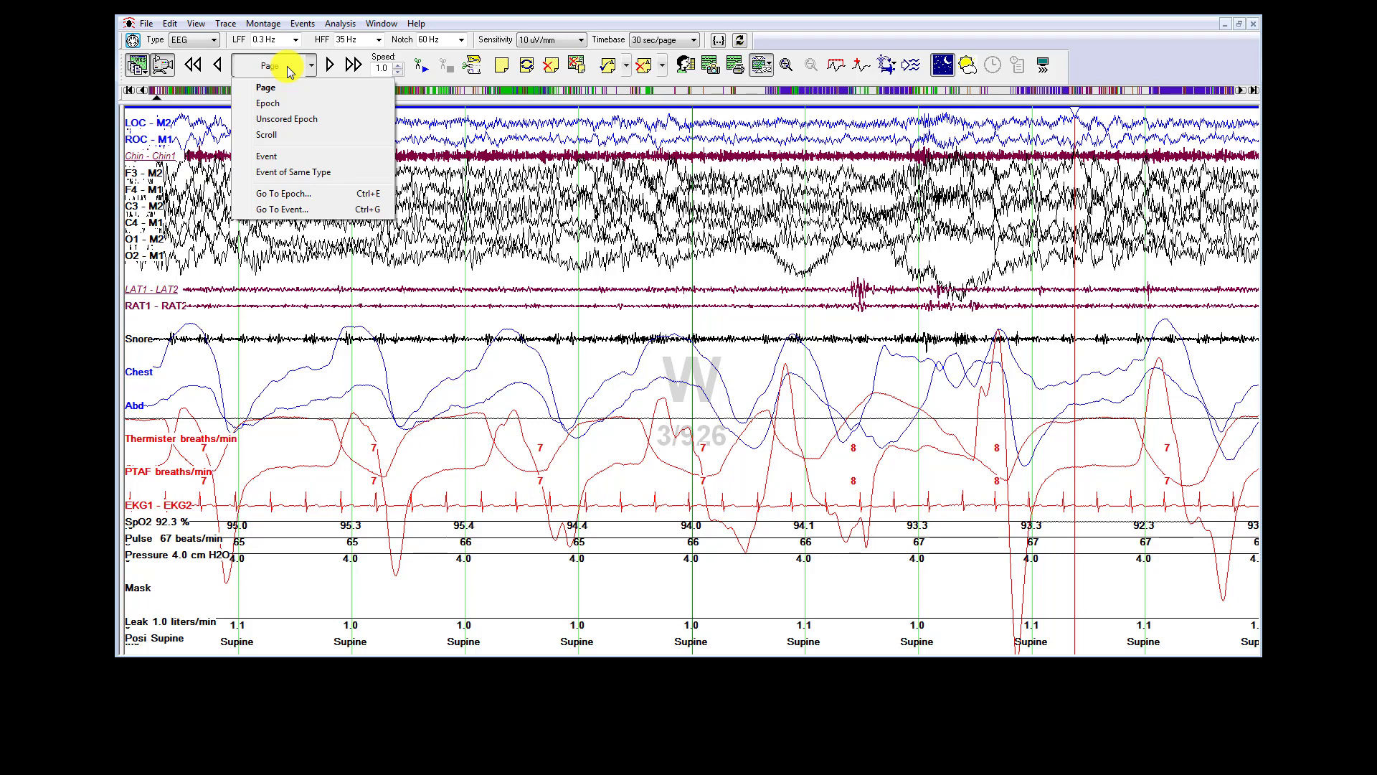
pyautogui.click(317, 102)
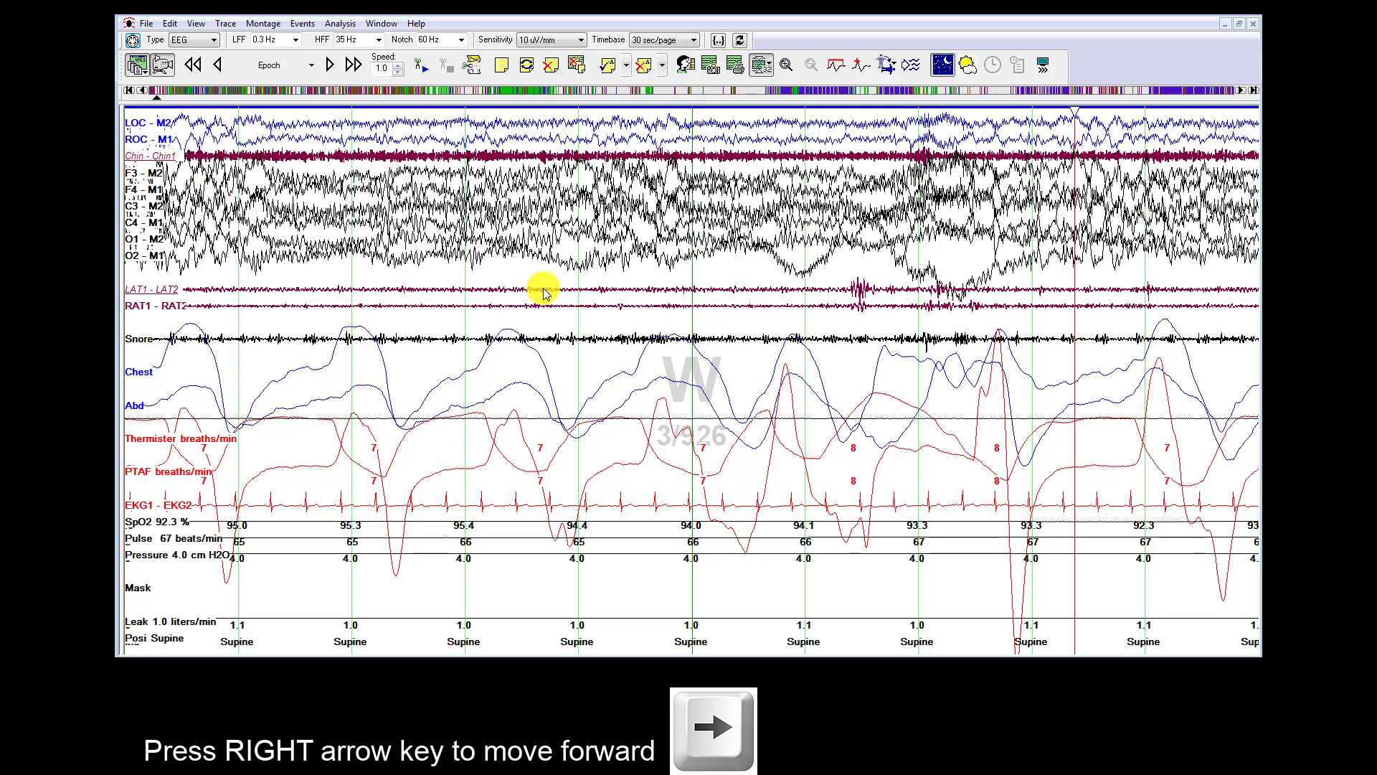
pyautogui.press('Right')
pyautogui.press('Right')
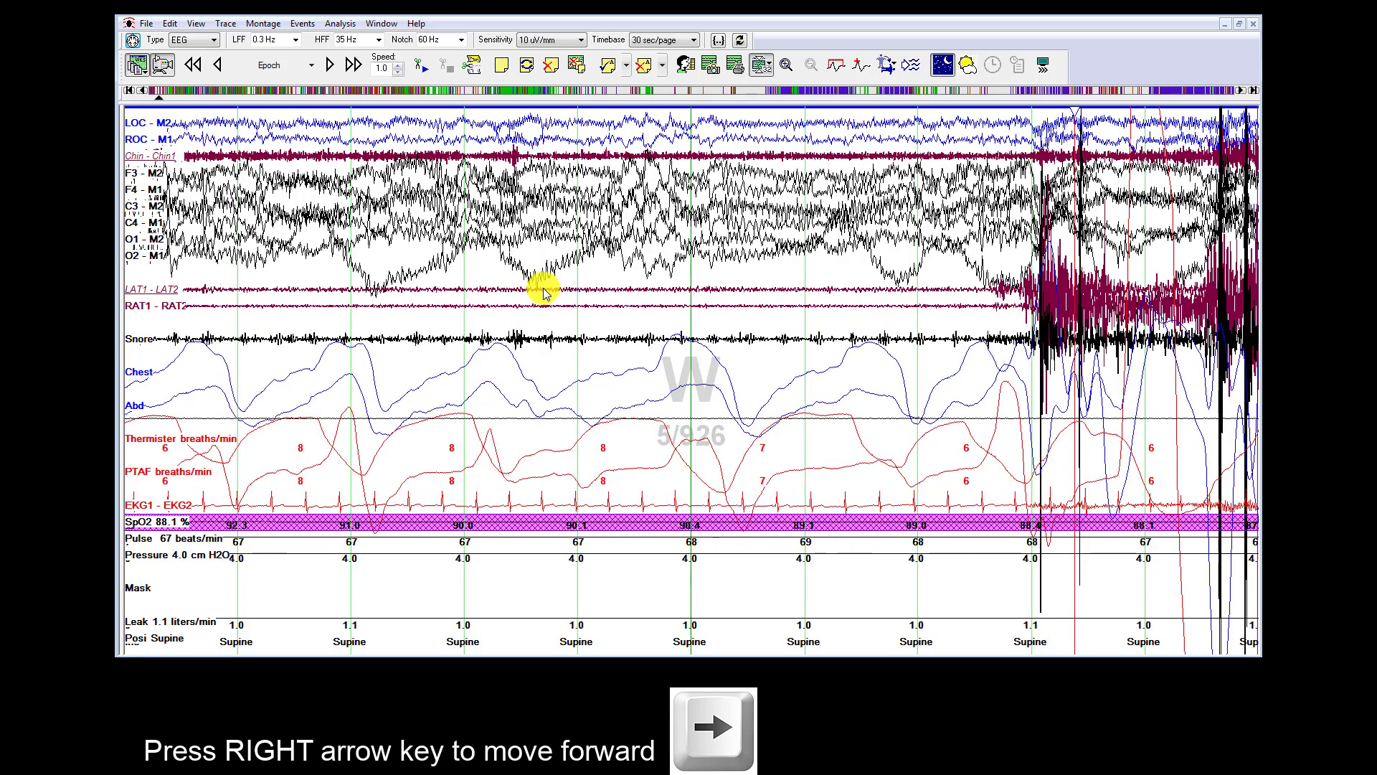
pyautogui.press('Right')
pyautogui.press('Right')
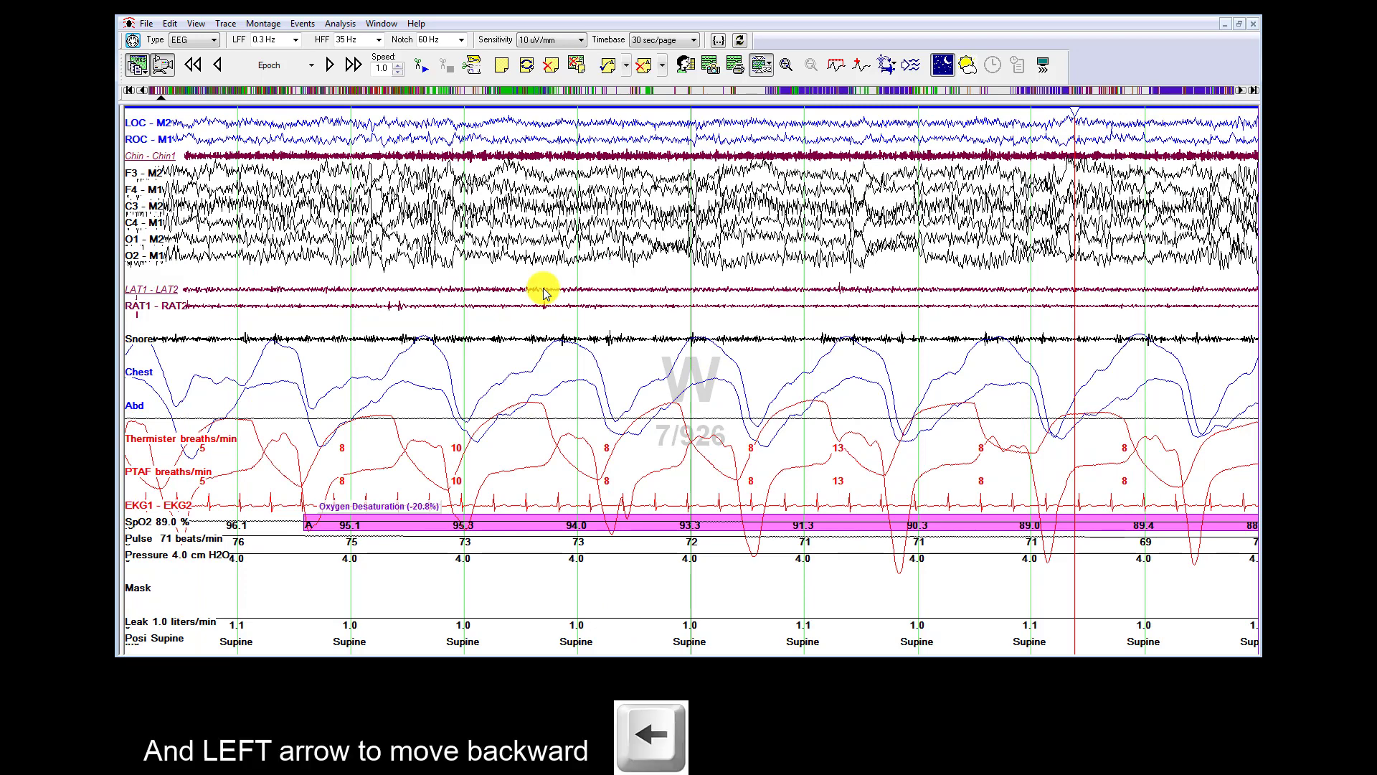
pyautogui.press('Left')
pyautogui.press('Left')
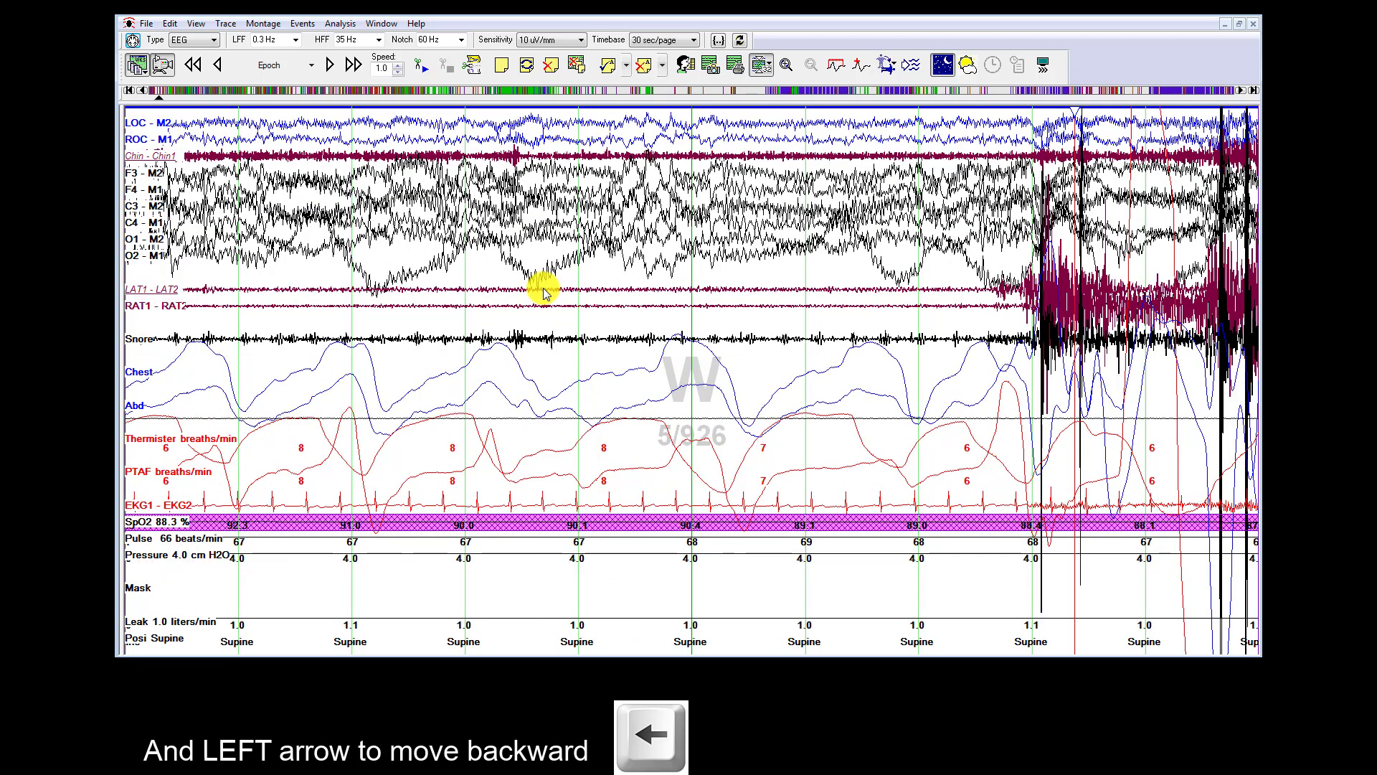
pyautogui.press('Left')
pyautogui.press('Left')
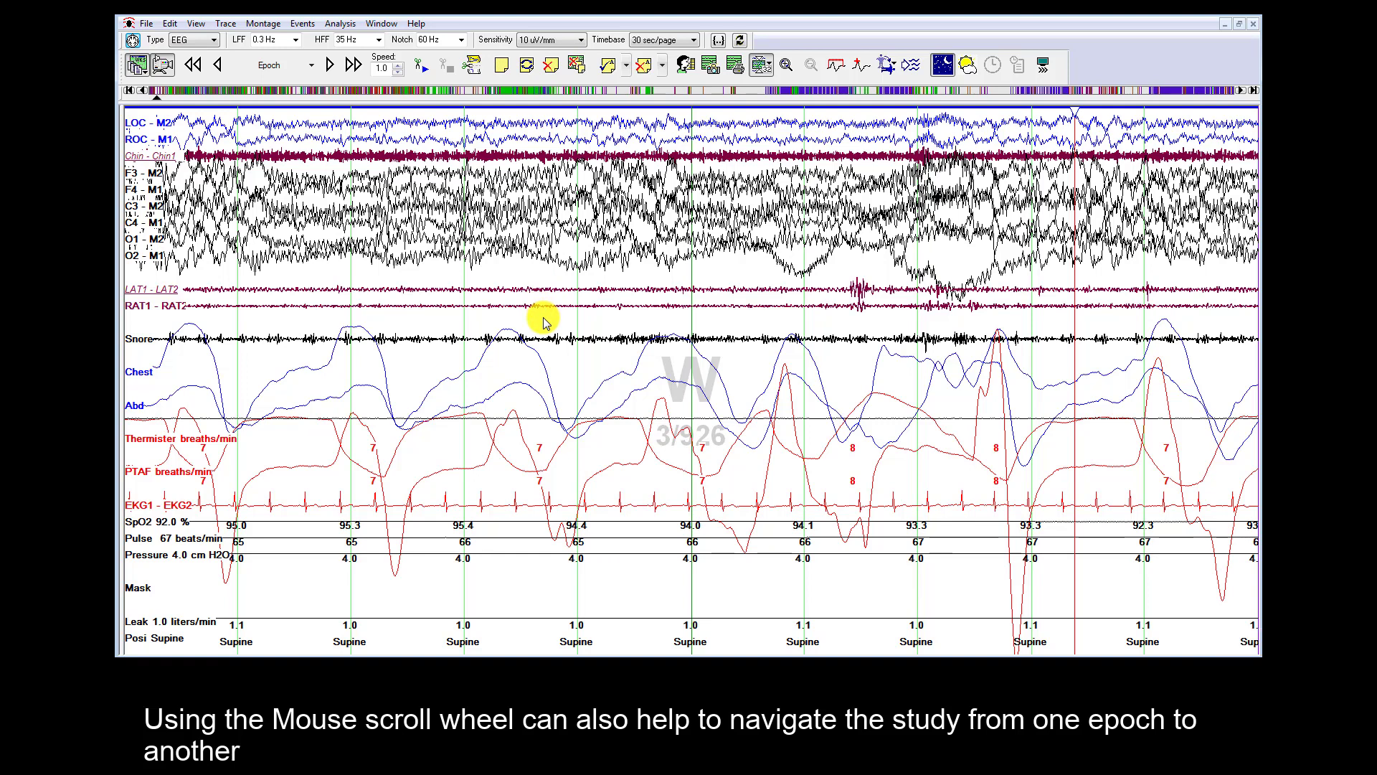
pyautogui.scroll(-2, 543, 322)
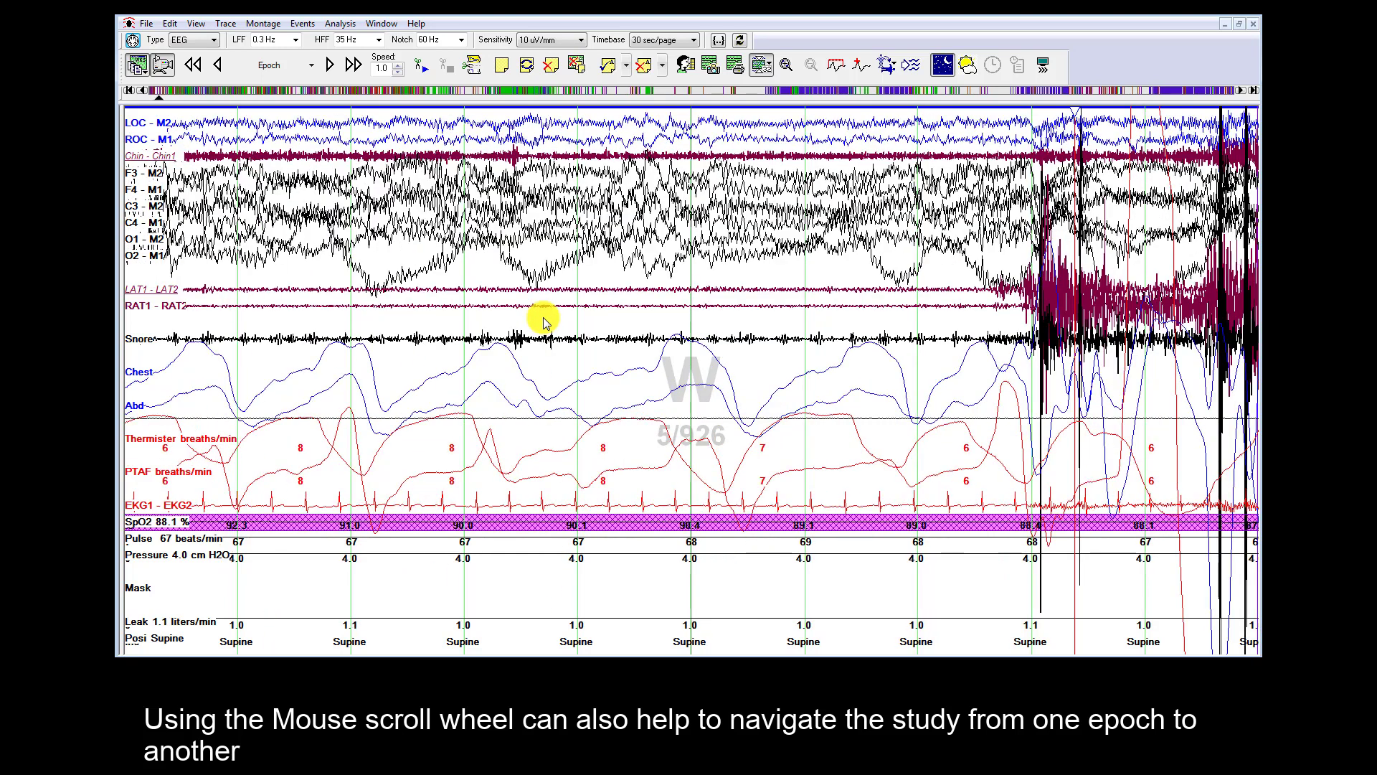
pyautogui.scroll(-1, 542, 322)
pyautogui.scroll(2, 543, 322)
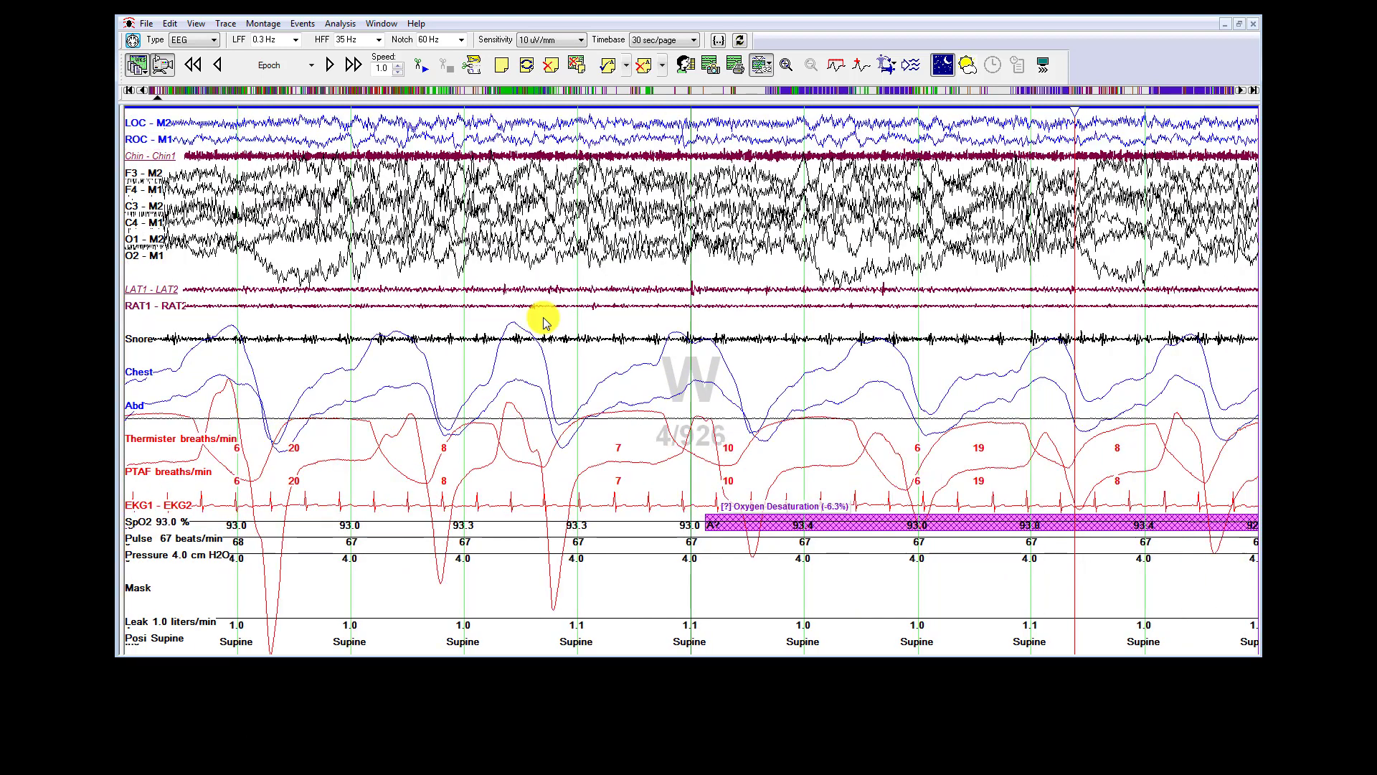
pyautogui.scroll(1, 543, 322)
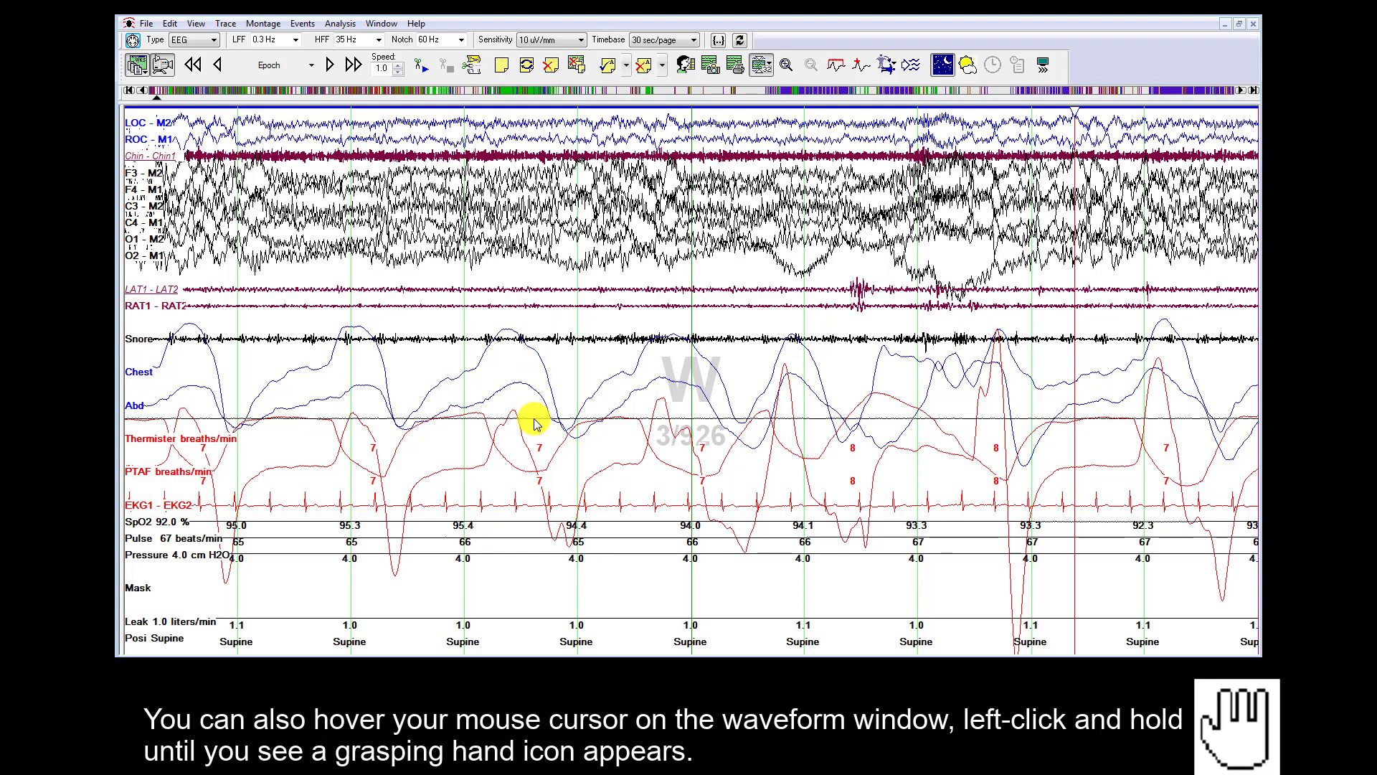
pyautogui.moveTo(534, 423)
pyautogui.mouseDown()
pyautogui.moveTo(821, 409)
pyautogui.moveTo(413, 429)
pyautogui.moveTo(885, 397)
pyautogui.moveTo(494, 421)
pyautogui.moveTo(368, 408)
pyautogui.moveTo(922, 399)
pyautogui.moveTo(661, 424)
pyautogui.moveTo(122, 433)
pyautogui.mouseUp()
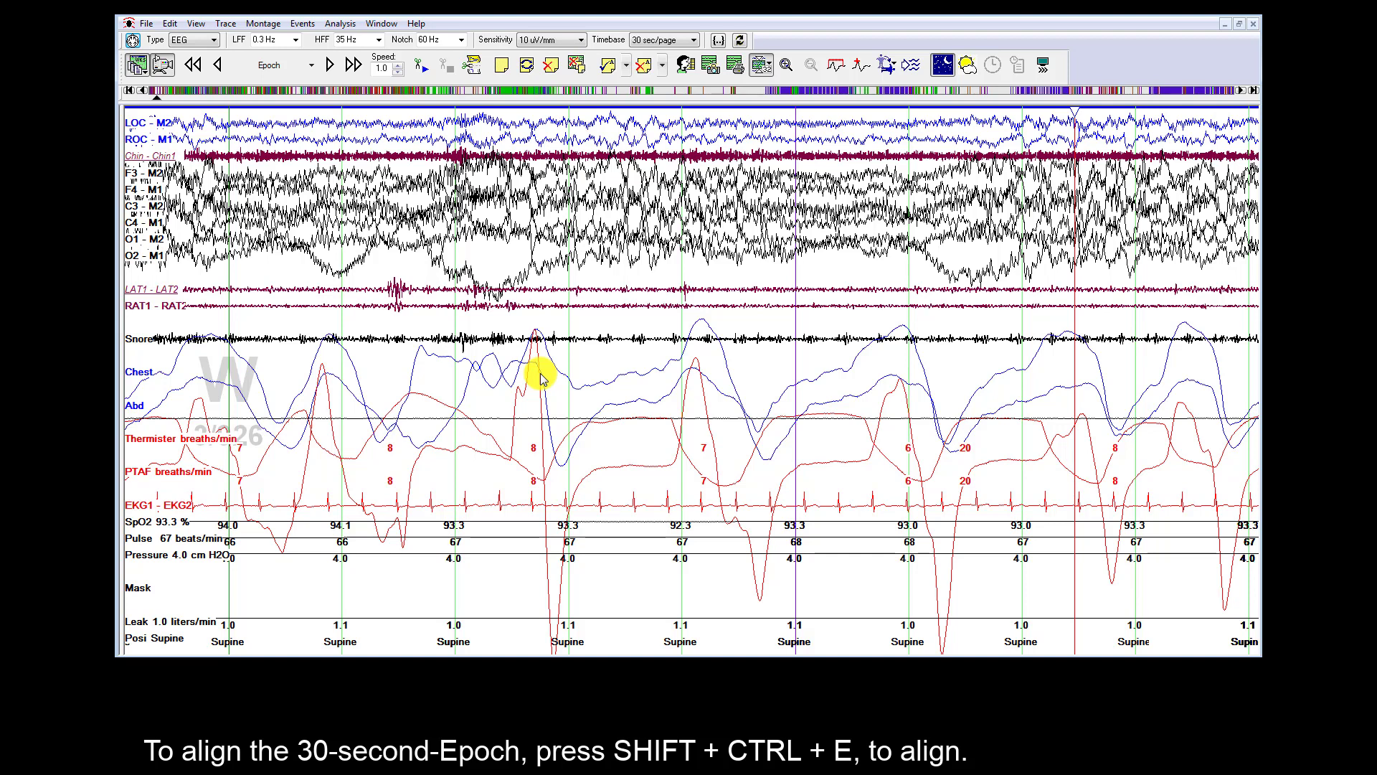
pyautogui.hotkey('ctrl', 'shift', 'e')
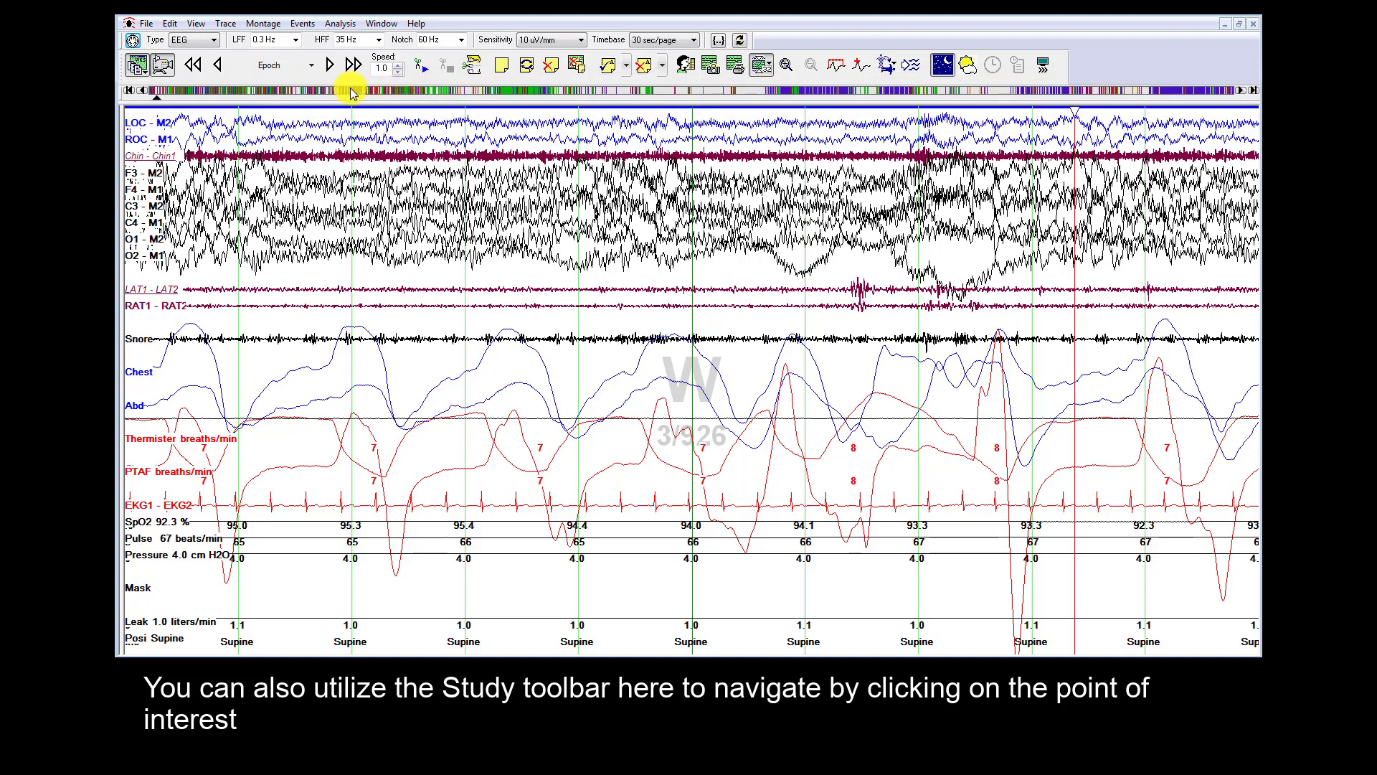
# - Jump along the overview bar to epochs 81, 278 and 611, then back to 243
pyautogui.click(247, 90)
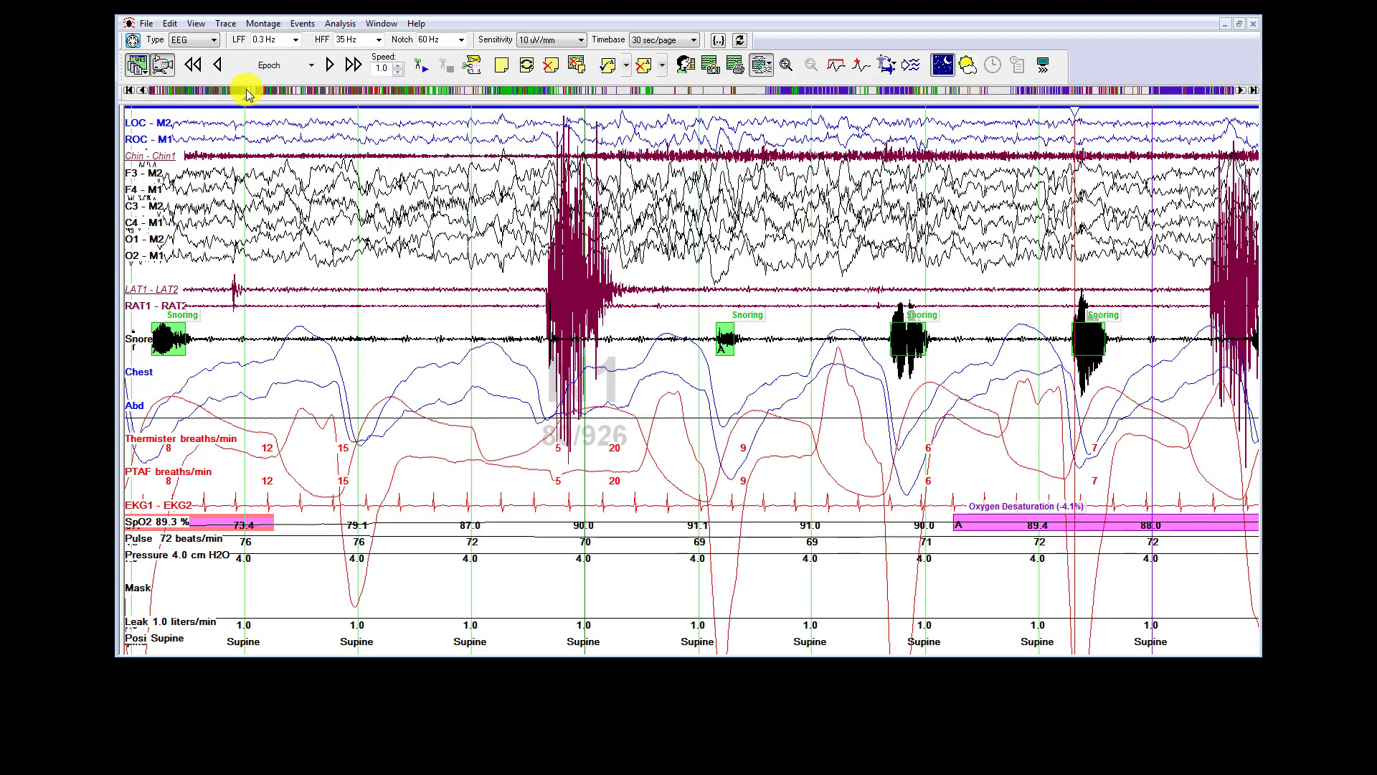
pyautogui.click(475, 90)
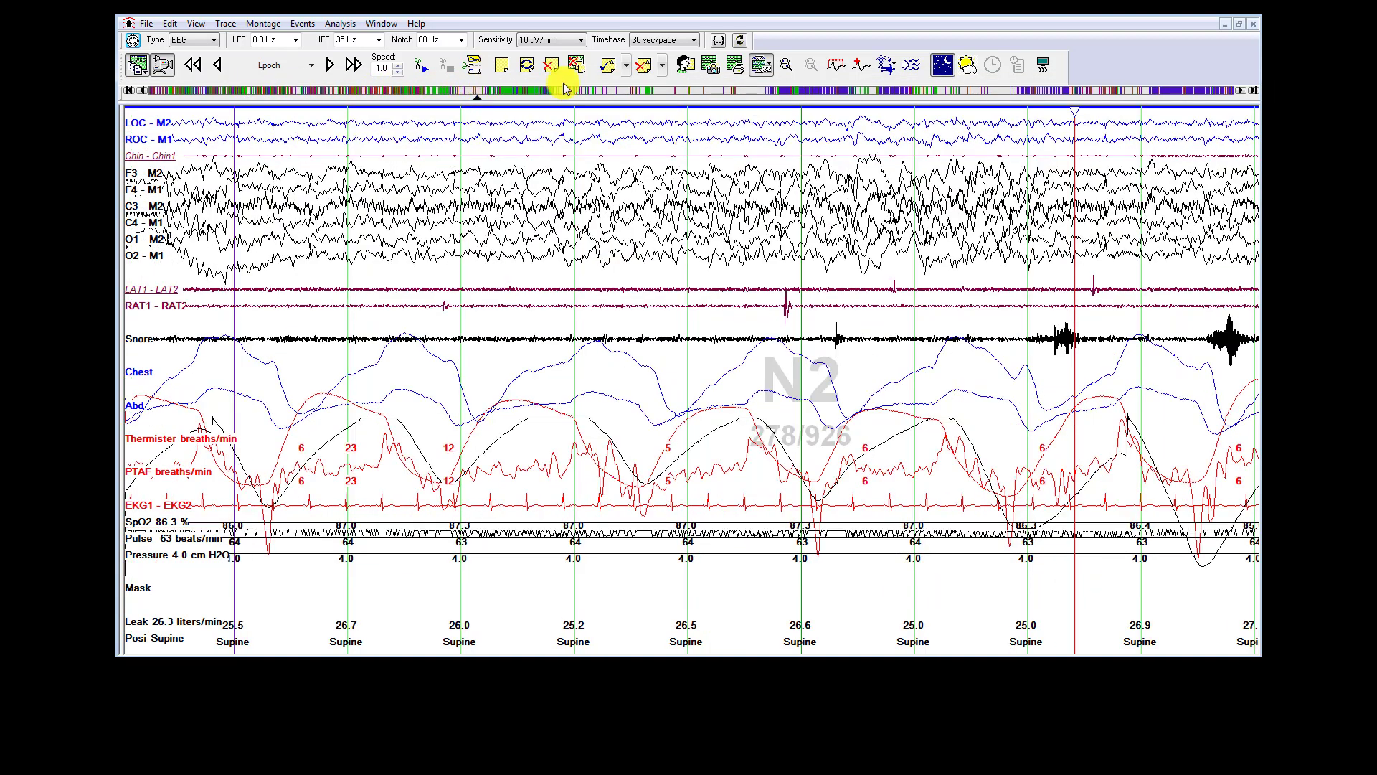
pyautogui.click(867, 92)
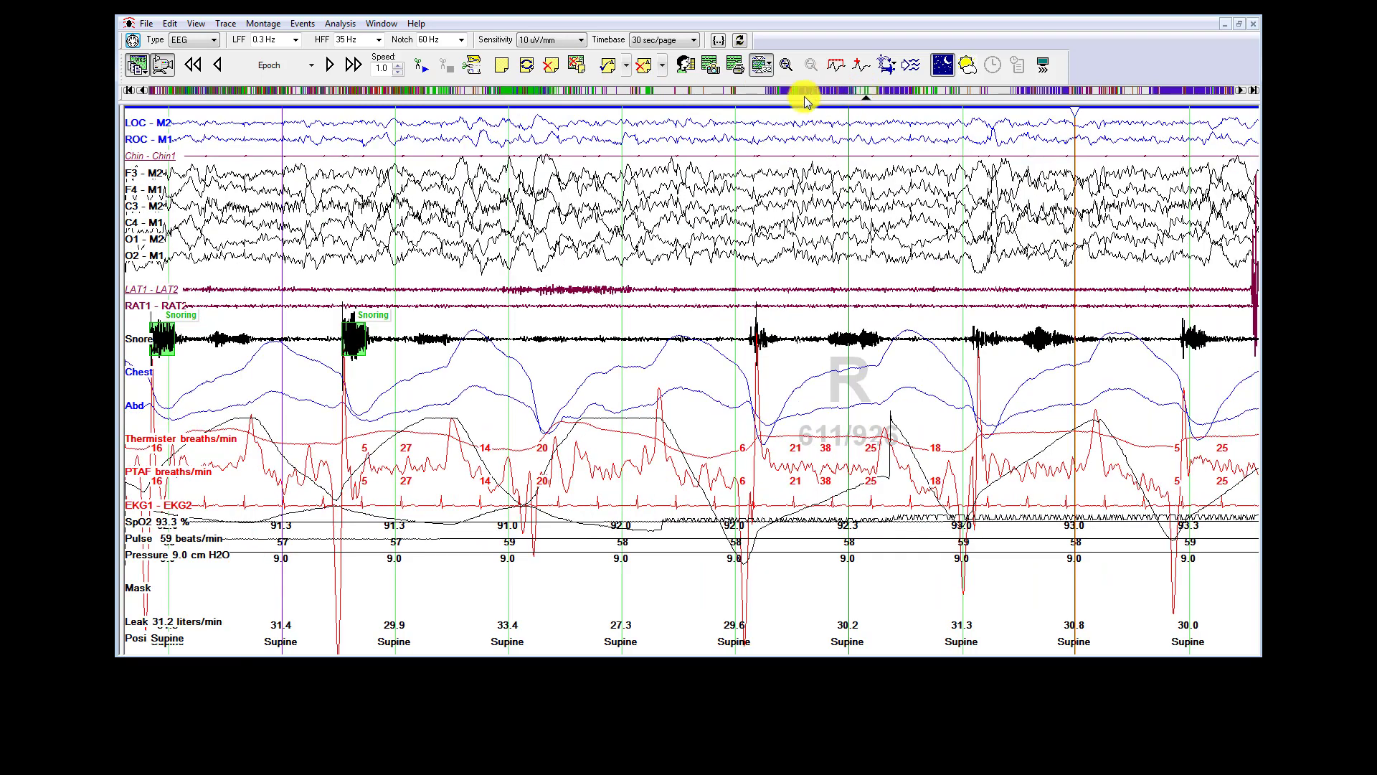
pyautogui.click(436, 92)
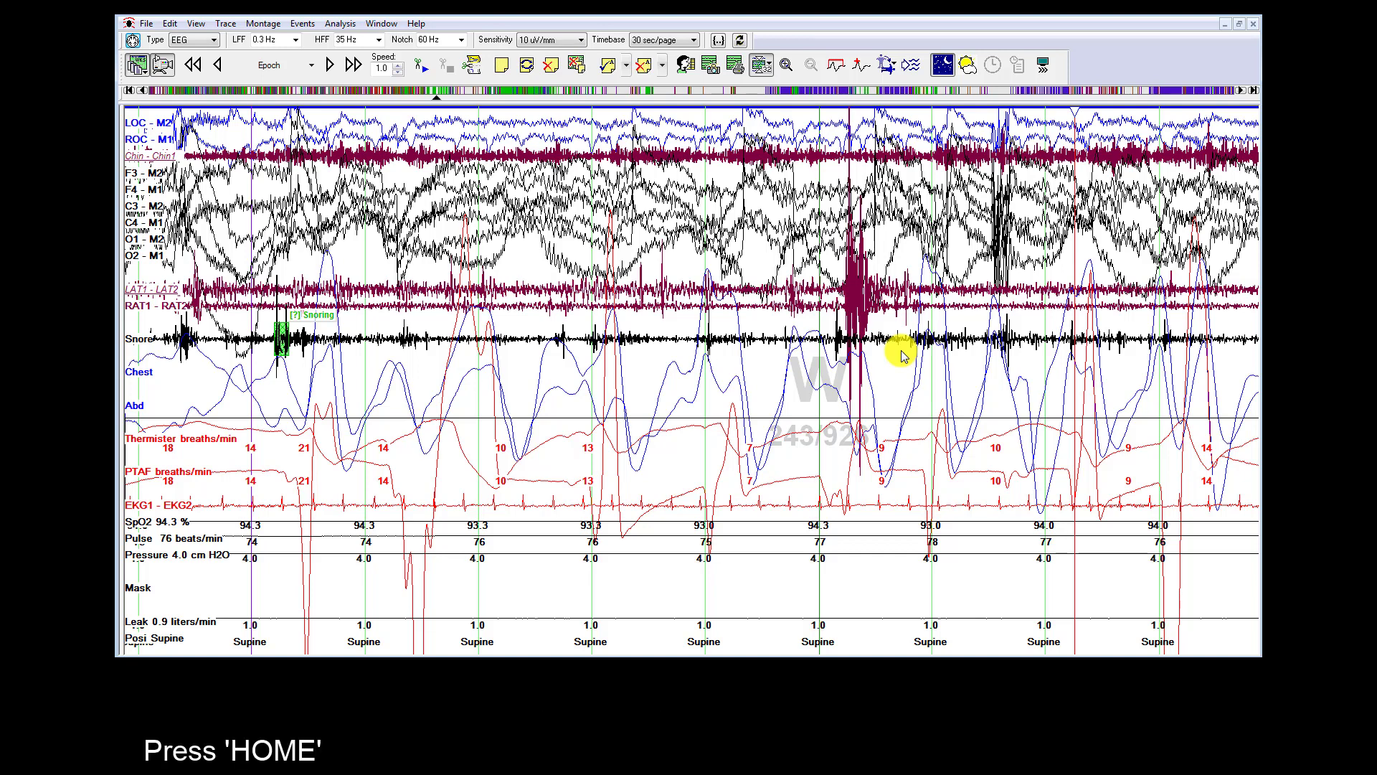
# - Jump to the study's first epoch, then to its last epoch
pyautogui.press('Home')
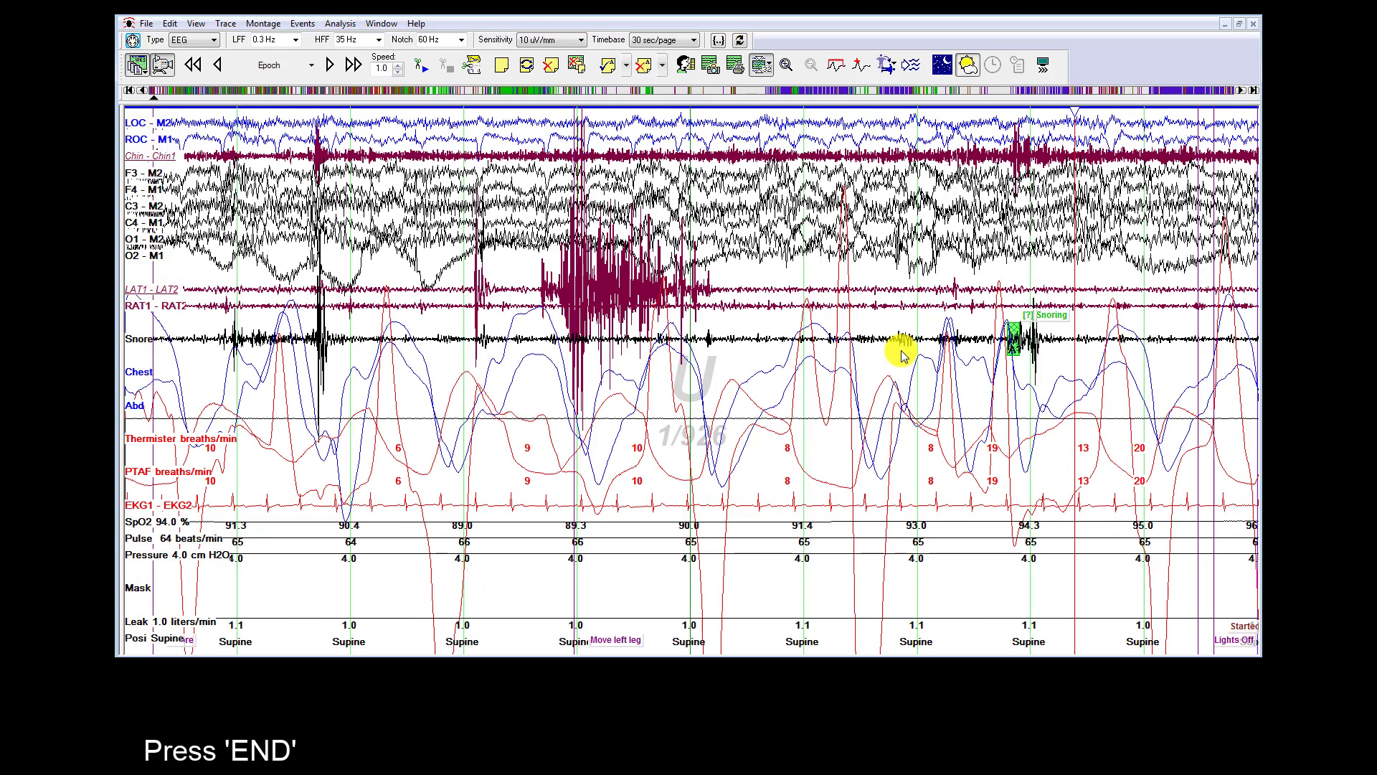
pyautogui.press('End')
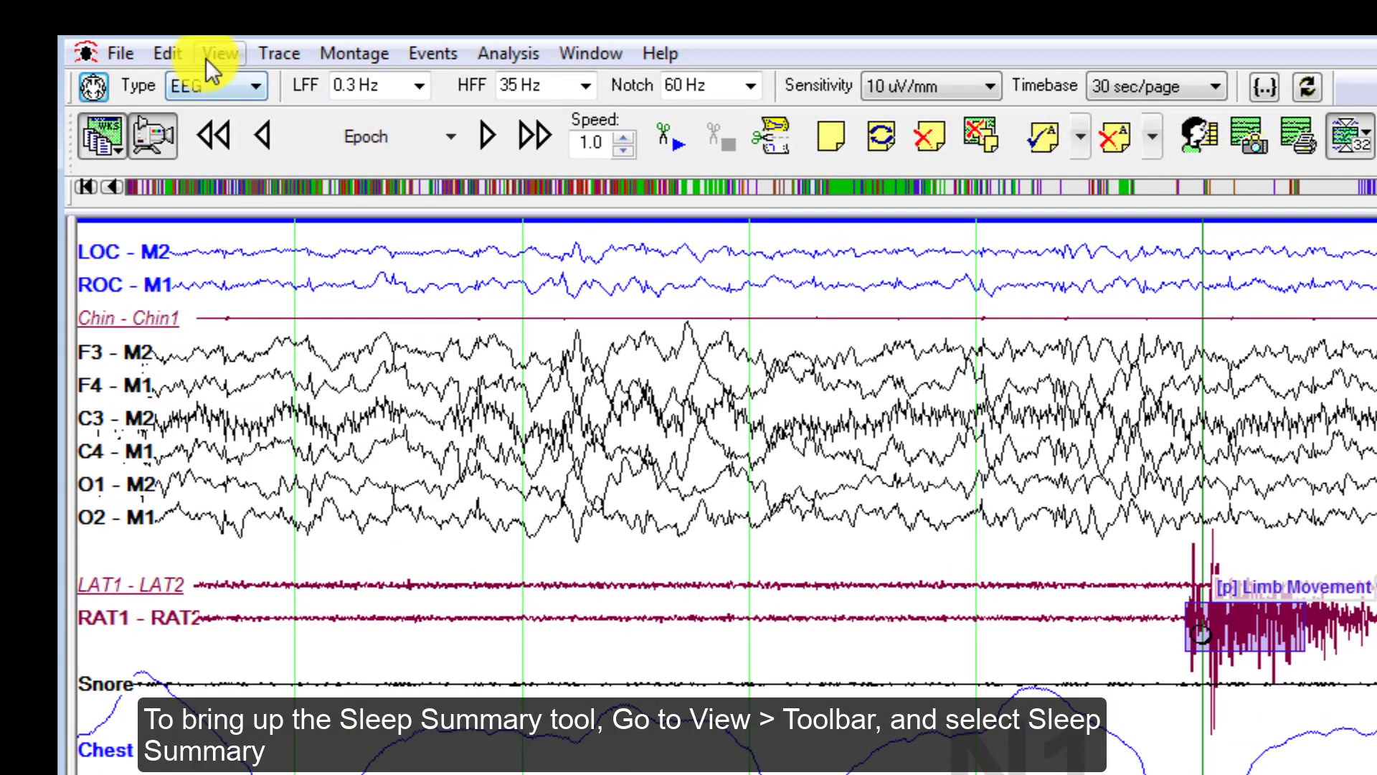
# - Turn on the Sleep Summary hypnogram panel from View > Toolbars
pyautogui.click(206, 56)
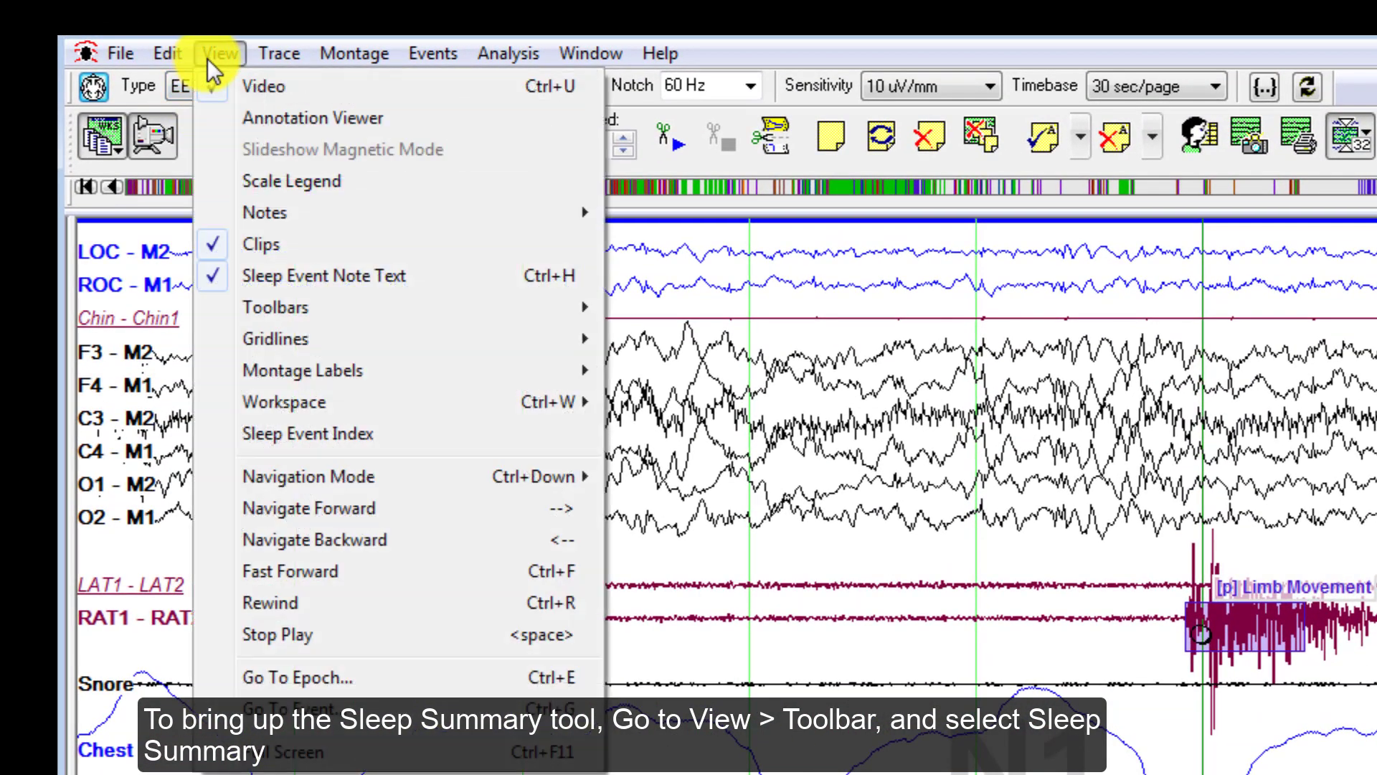
pyautogui.moveTo(492, 310)
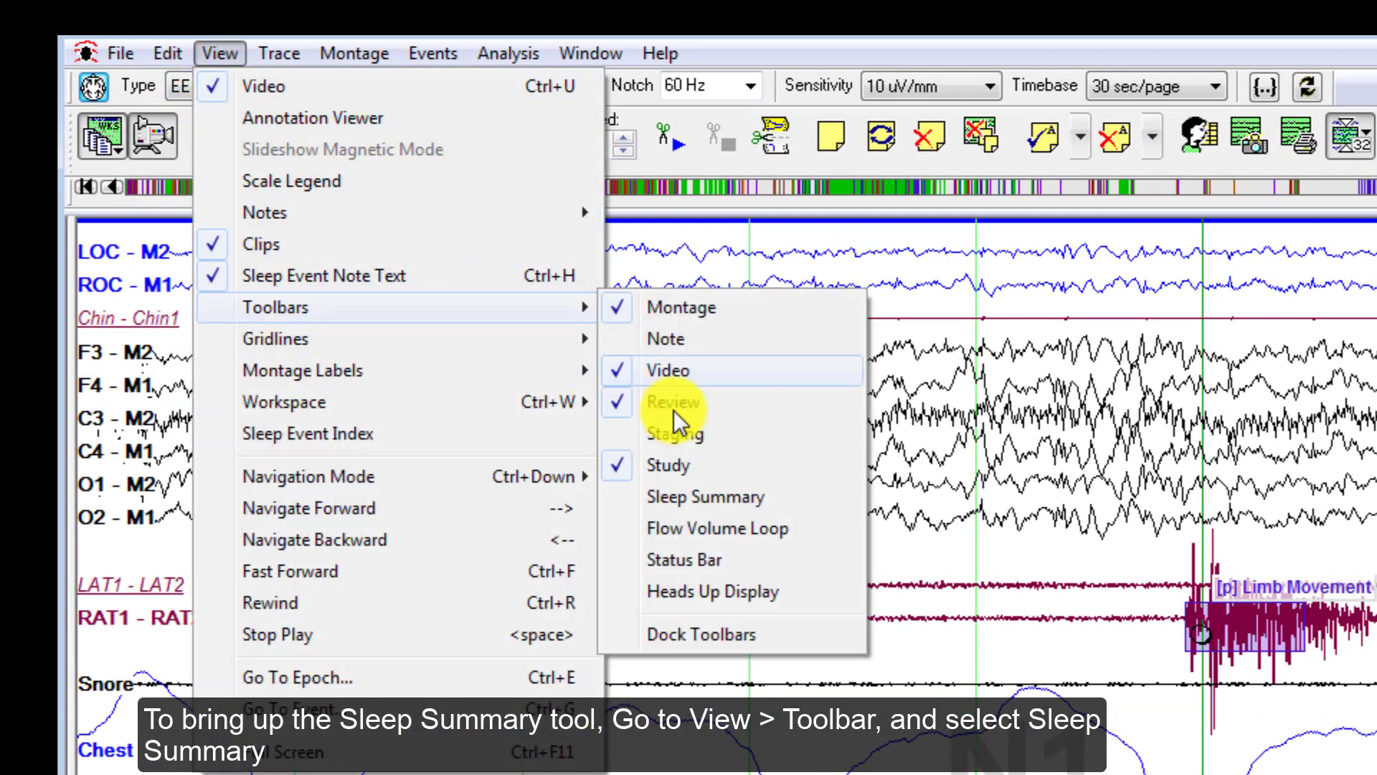
pyautogui.click(824, 502)
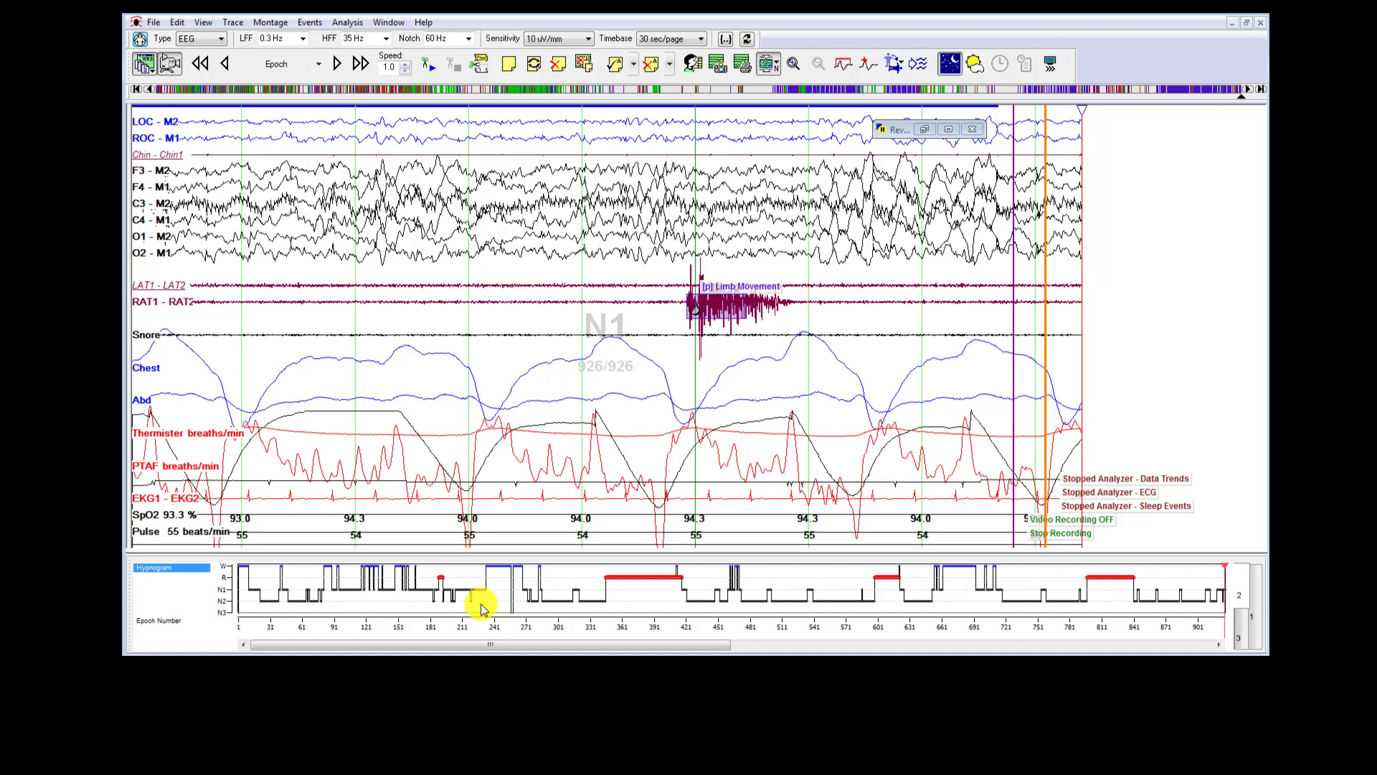
# - Jump through the hypnogram near epochs 121, 344, 620, 803 and 391, ending at 294
pyautogui.click(369, 603)
pyautogui.click(605, 606)
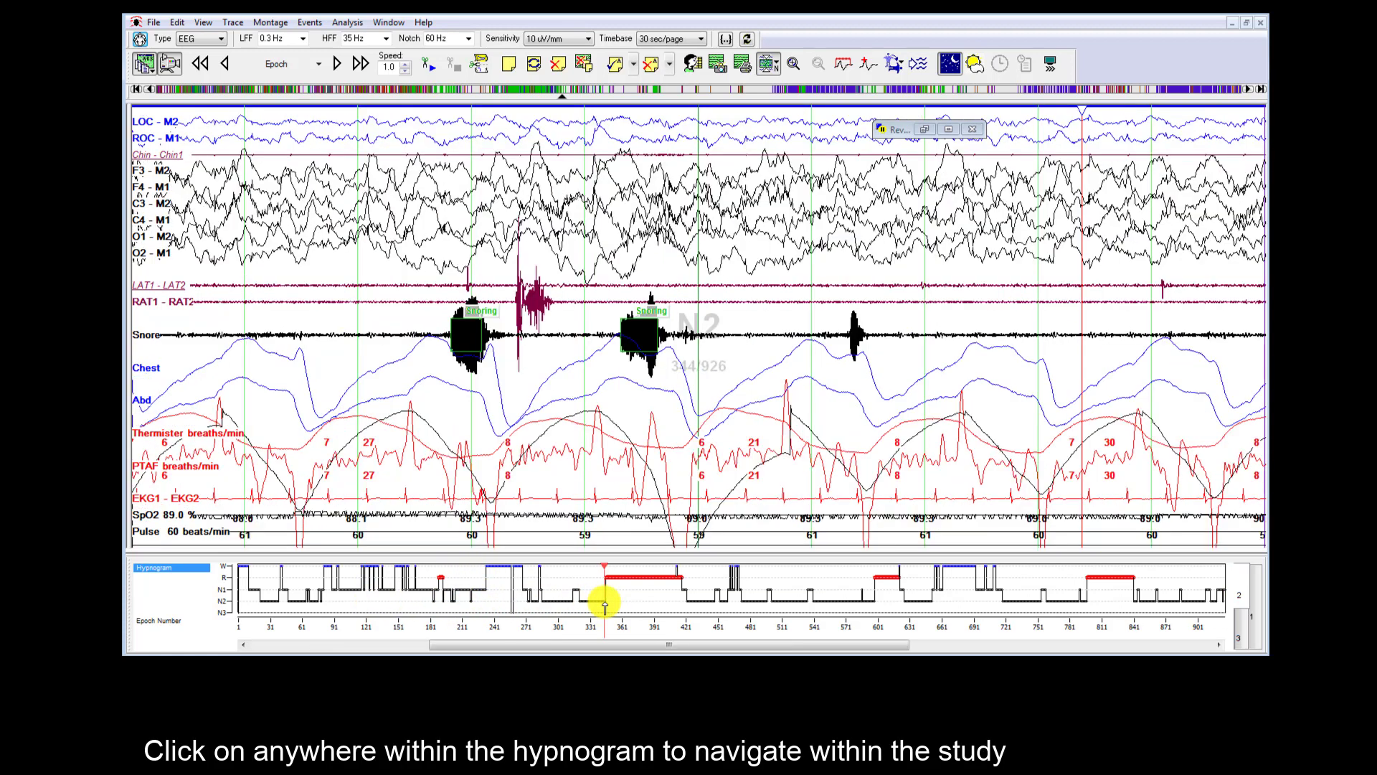
pyautogui.click(899, 602)
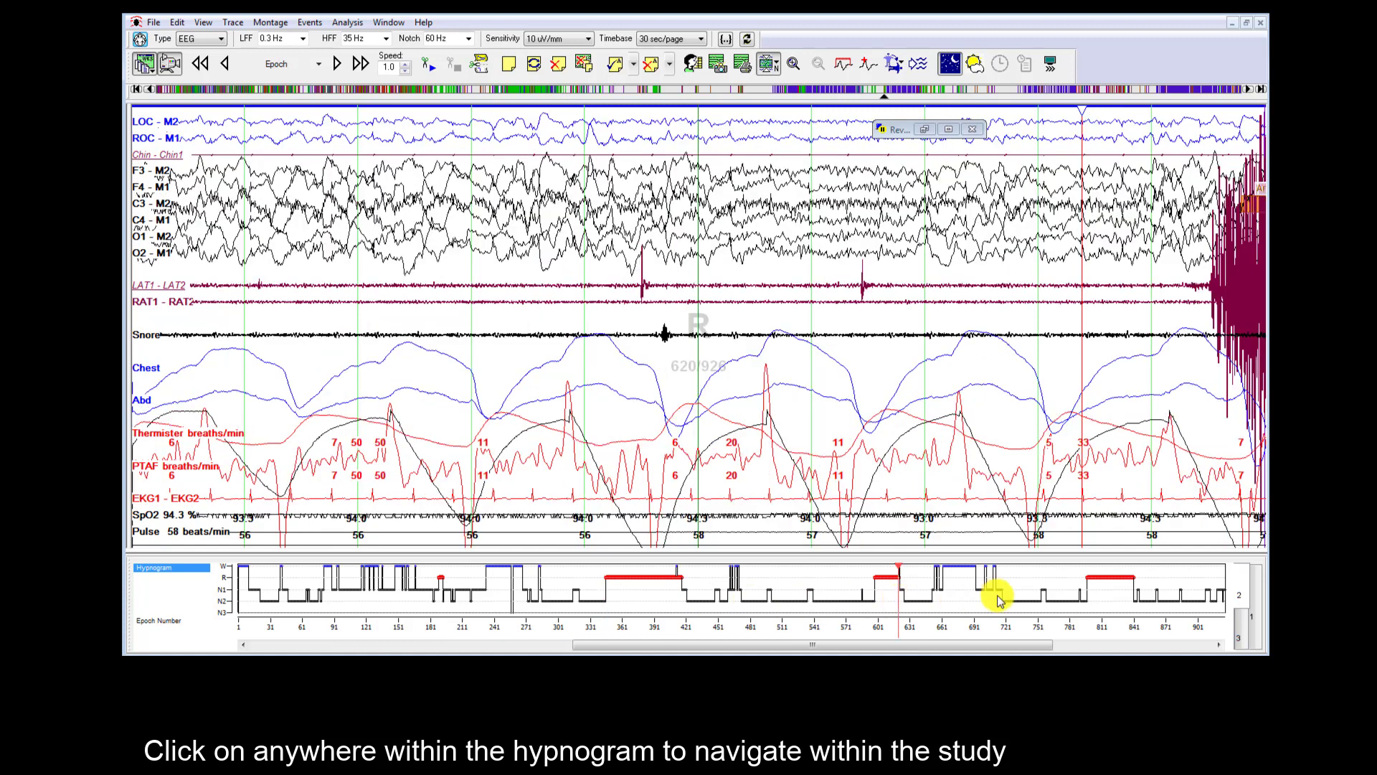
pyautogui.click(1093, 600)
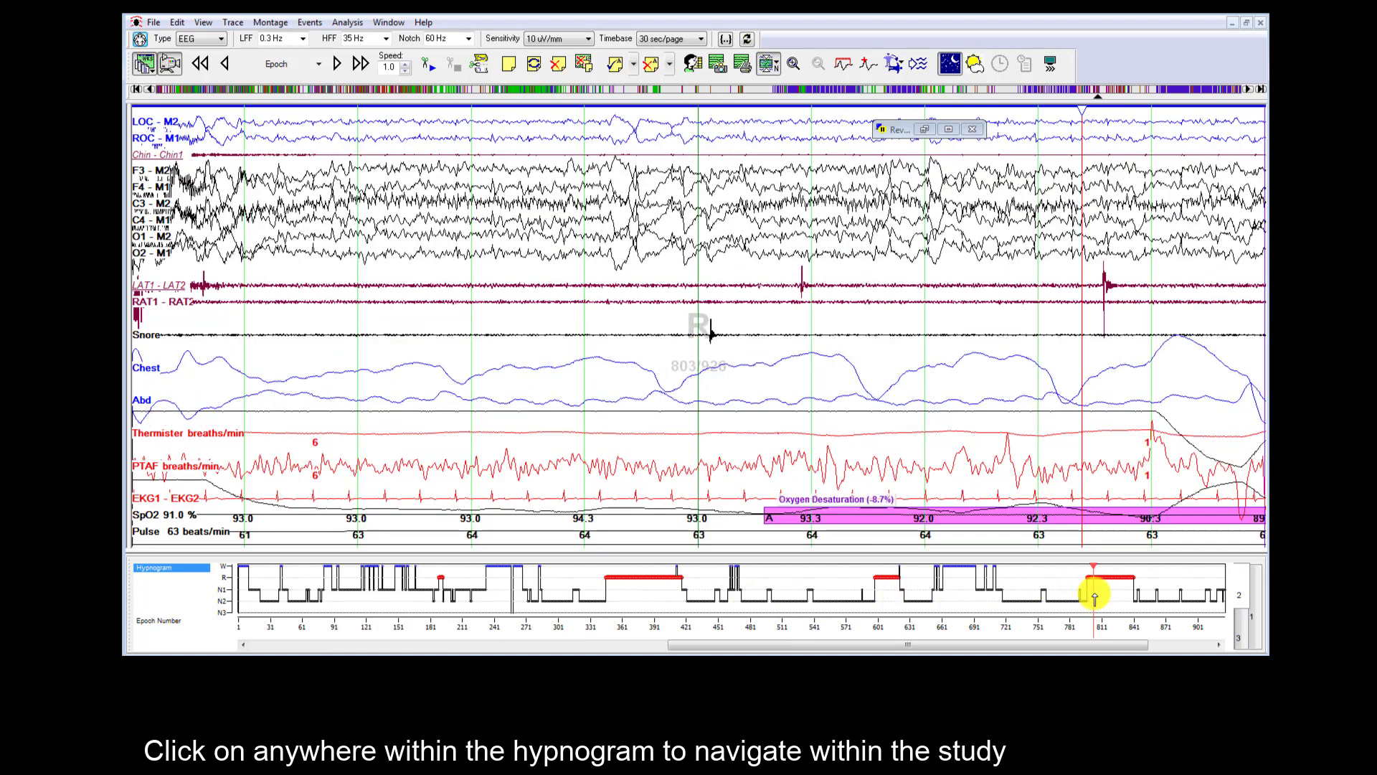
pyautogui.click(656, 601)
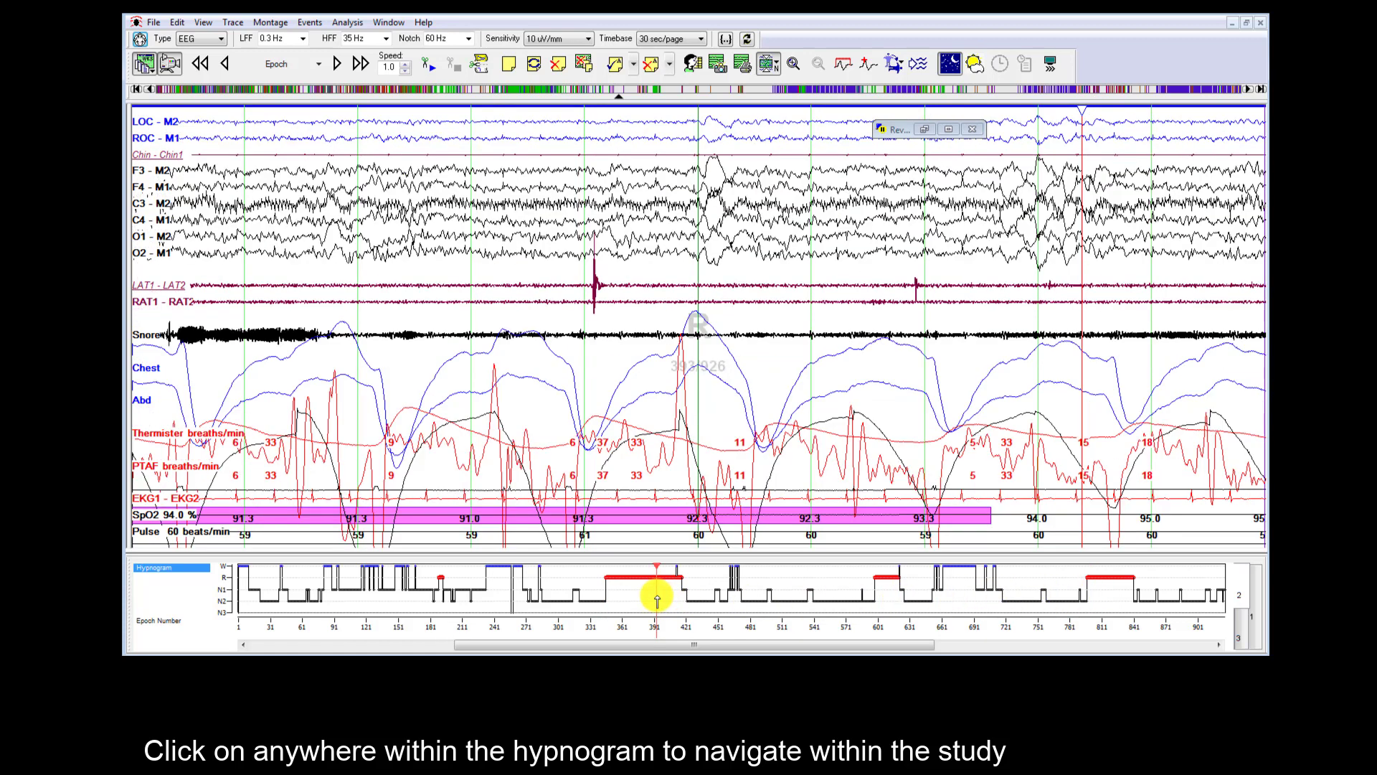
pyautogui.click(552, 597)
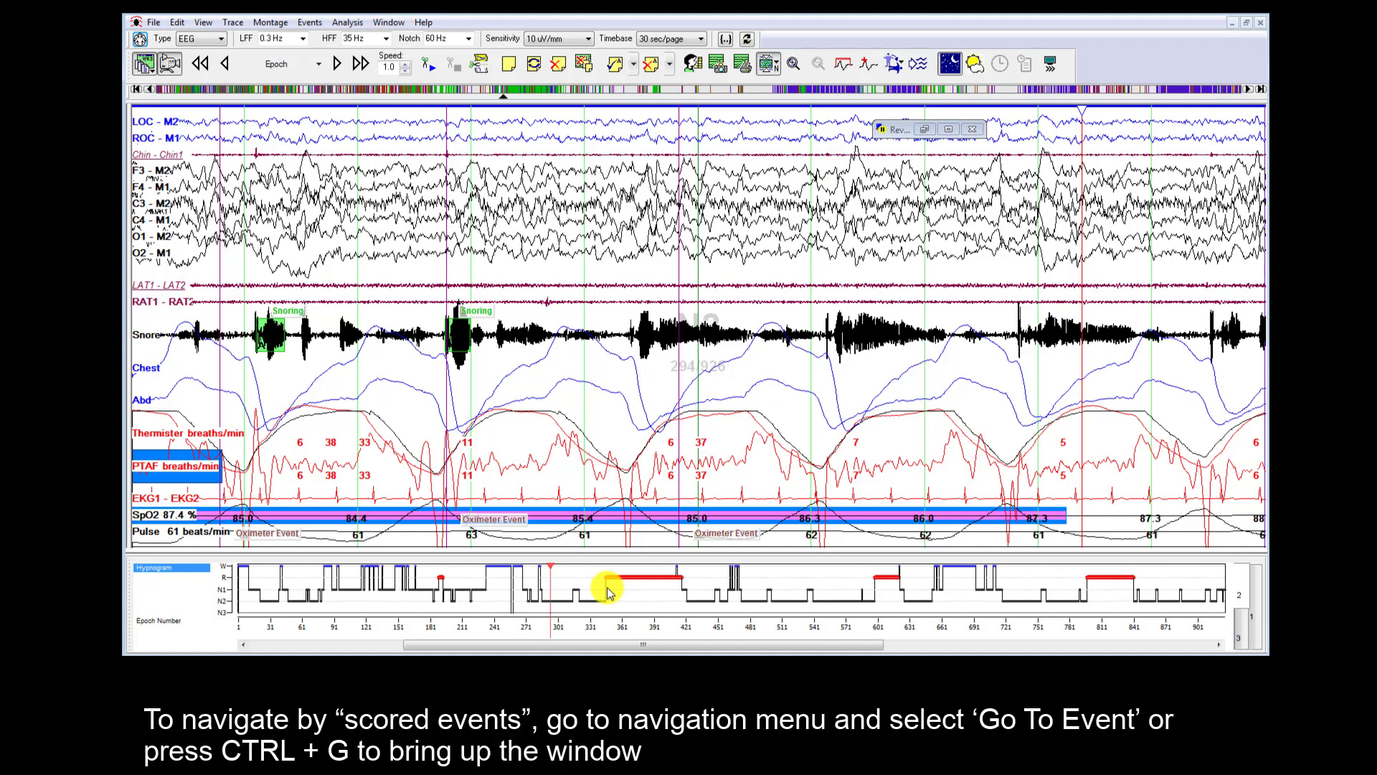
# - Use Go To Event to jump to the 23:59:46 Arousal
pyautogui.click(280, 65)
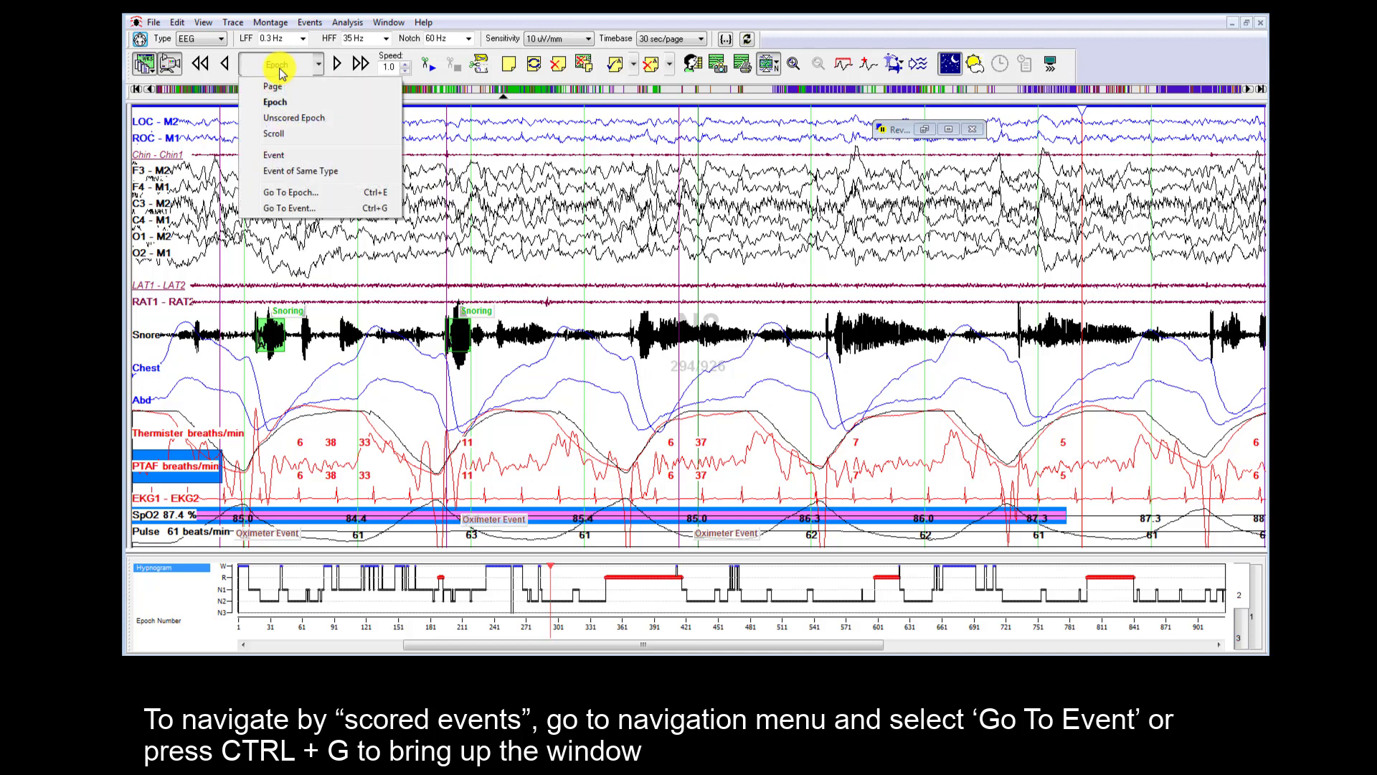
pyautogui.click(342, 210)
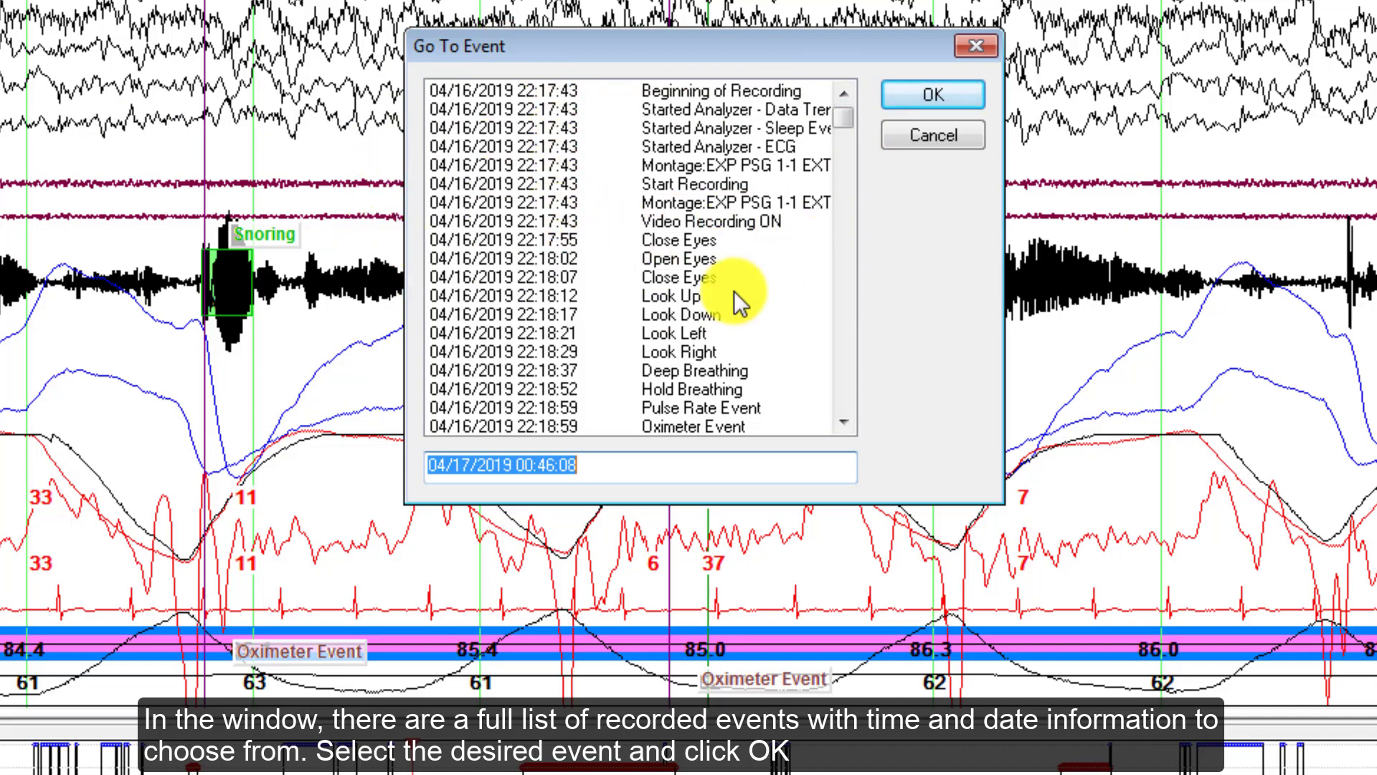
pyautogui.moveTo(850, 113); pyautogui.dragTo(860, 212)
pyautogui.click(635, 188)
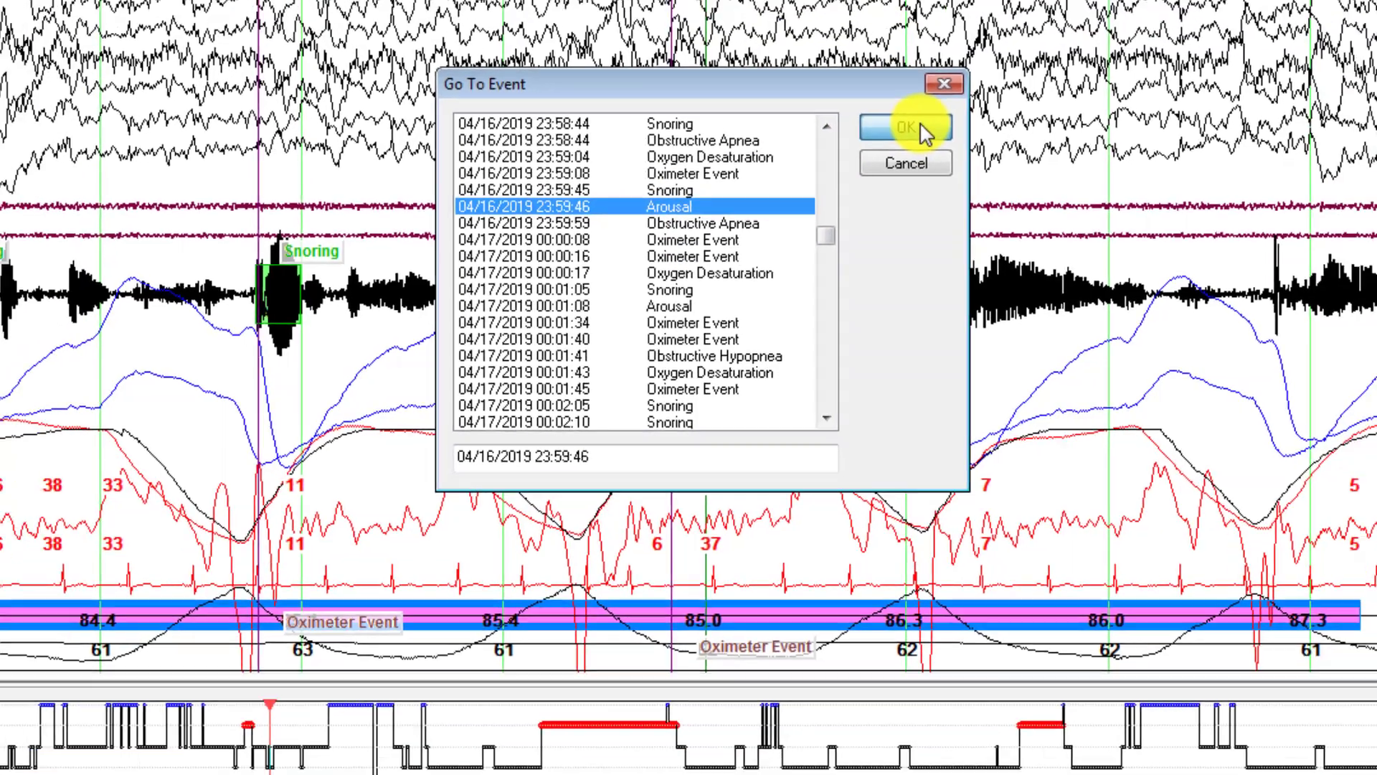
pyautogui.click(932, 95)
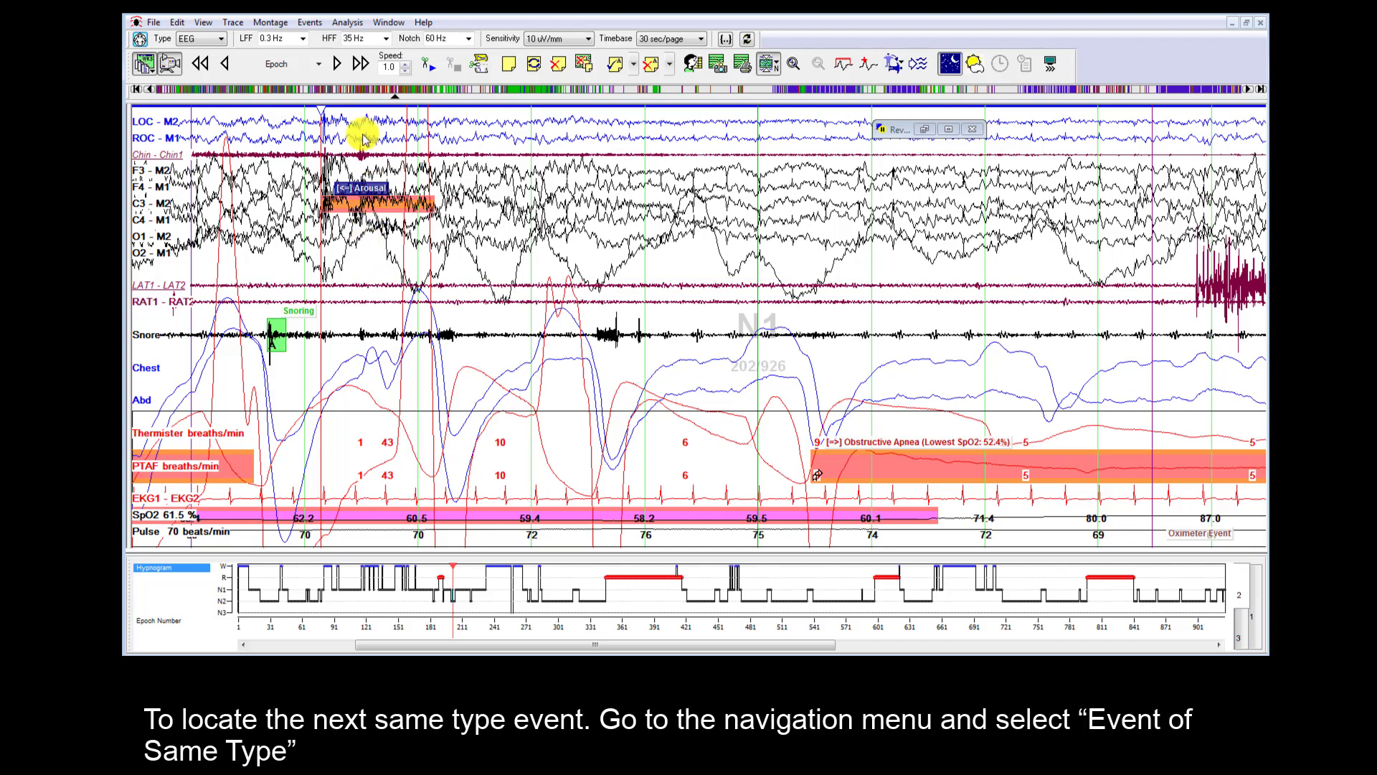
# - Set navigation to Event of Same Type, step forward four Arousals, then back three
pyautogui.click(302, 66)
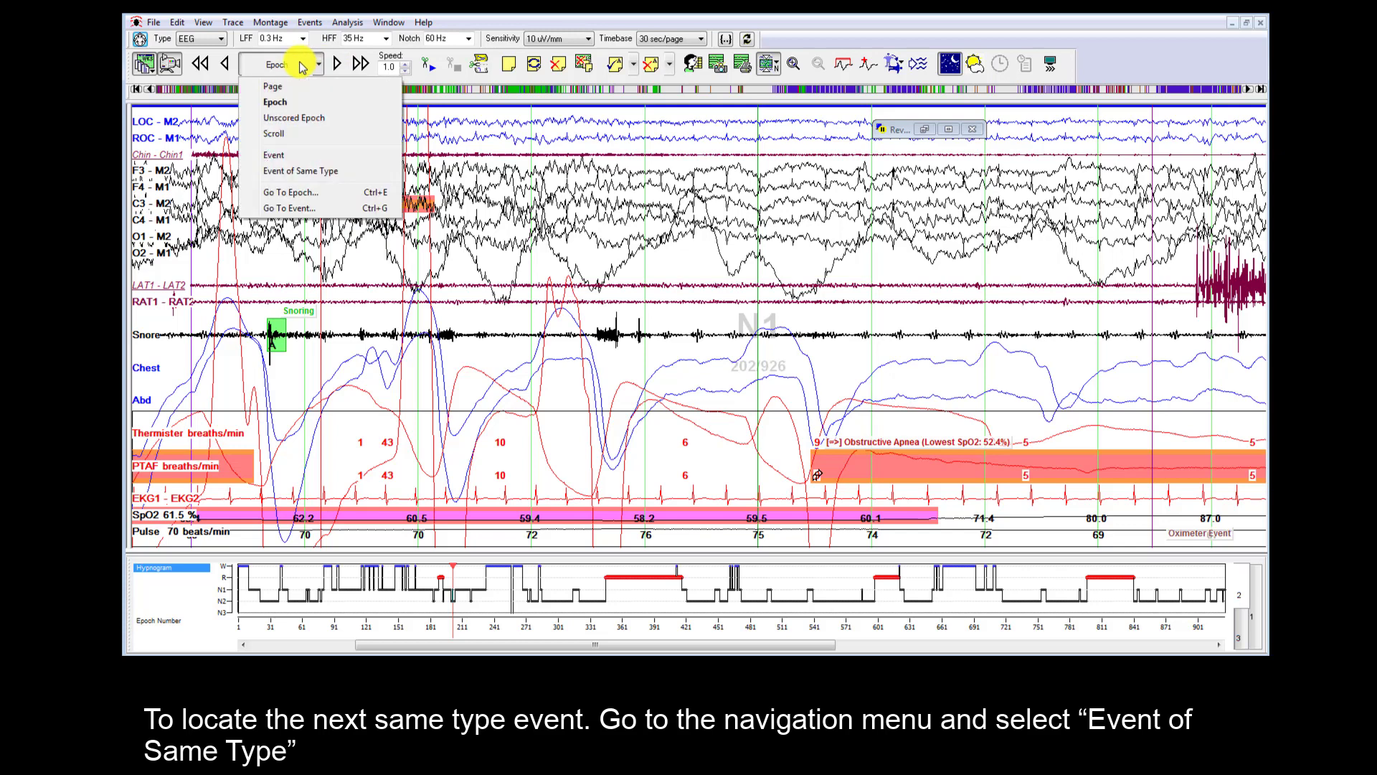
pyautogui.click(360, 173)
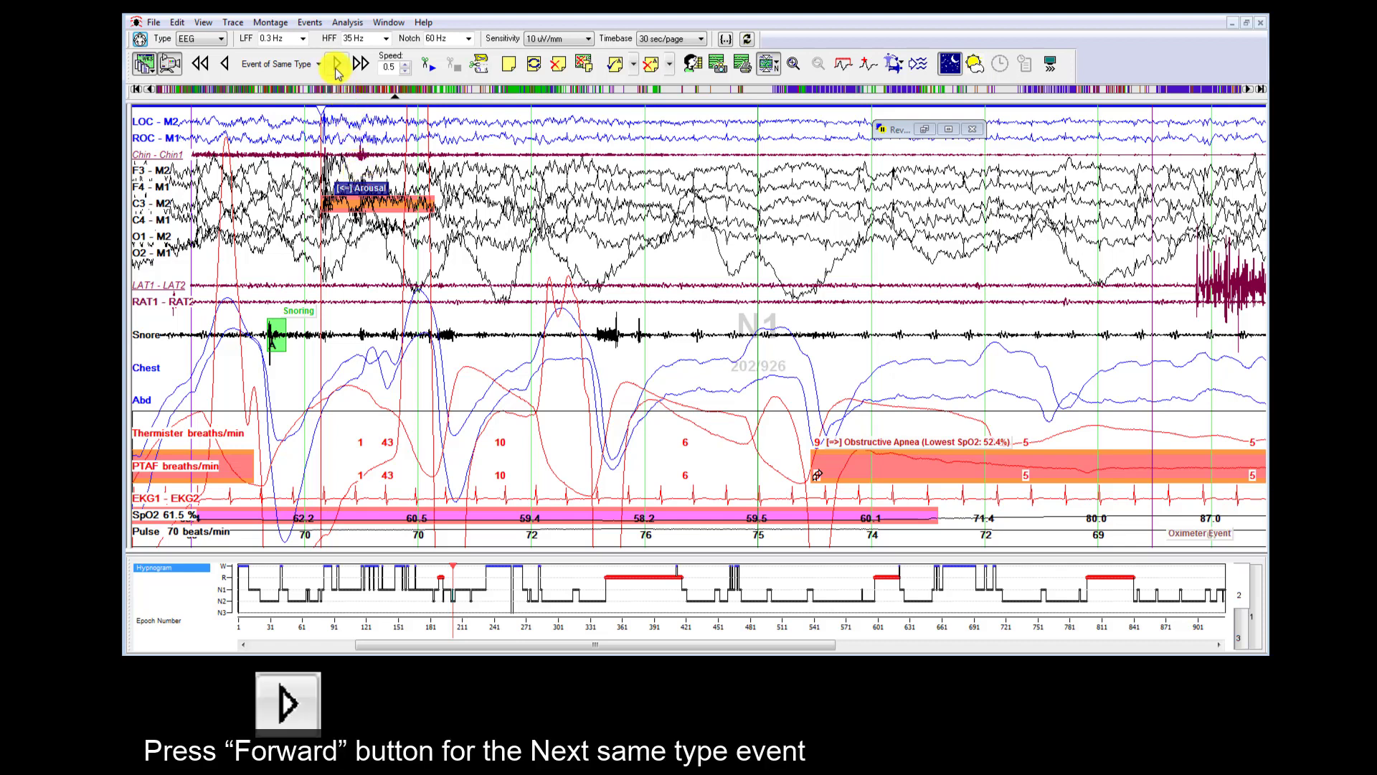
pyautogui.click(337, 66)
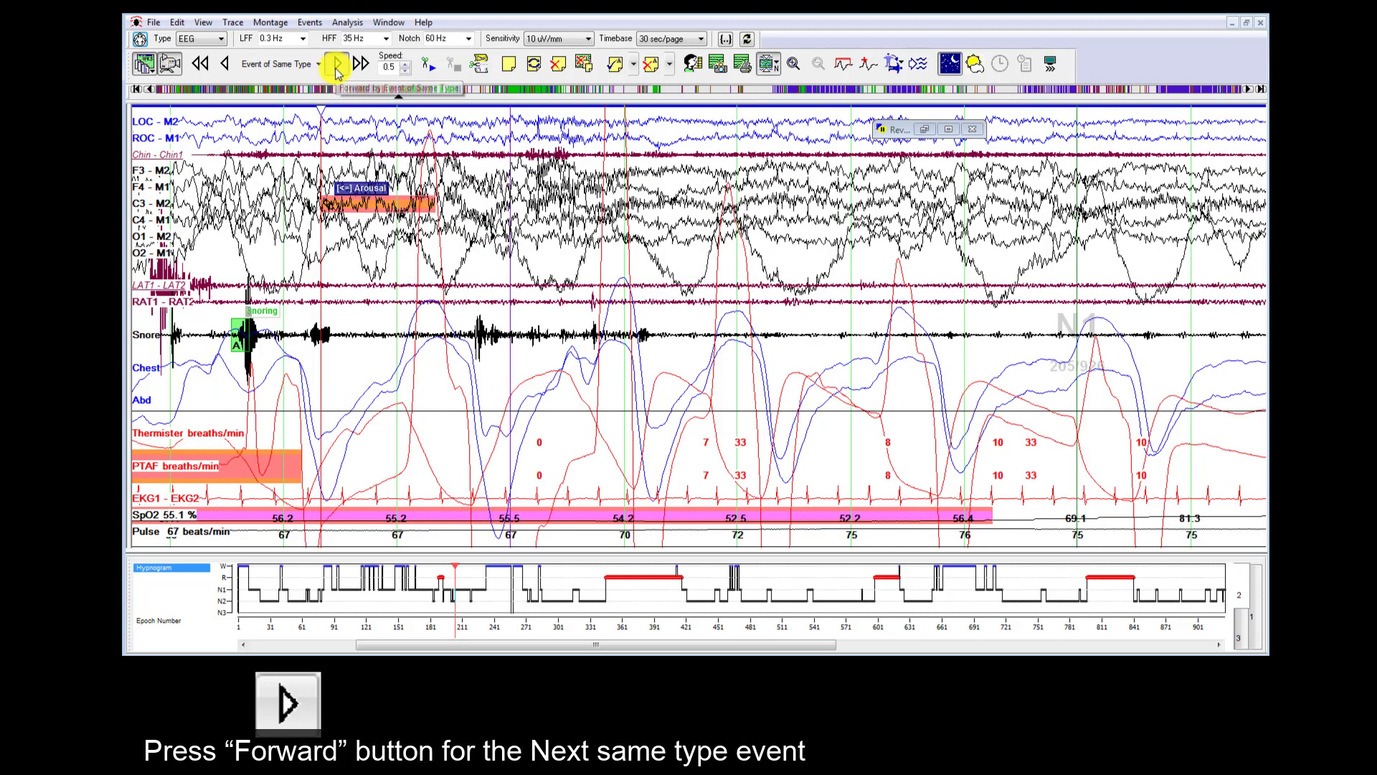
pyautogui.click(337, 66)
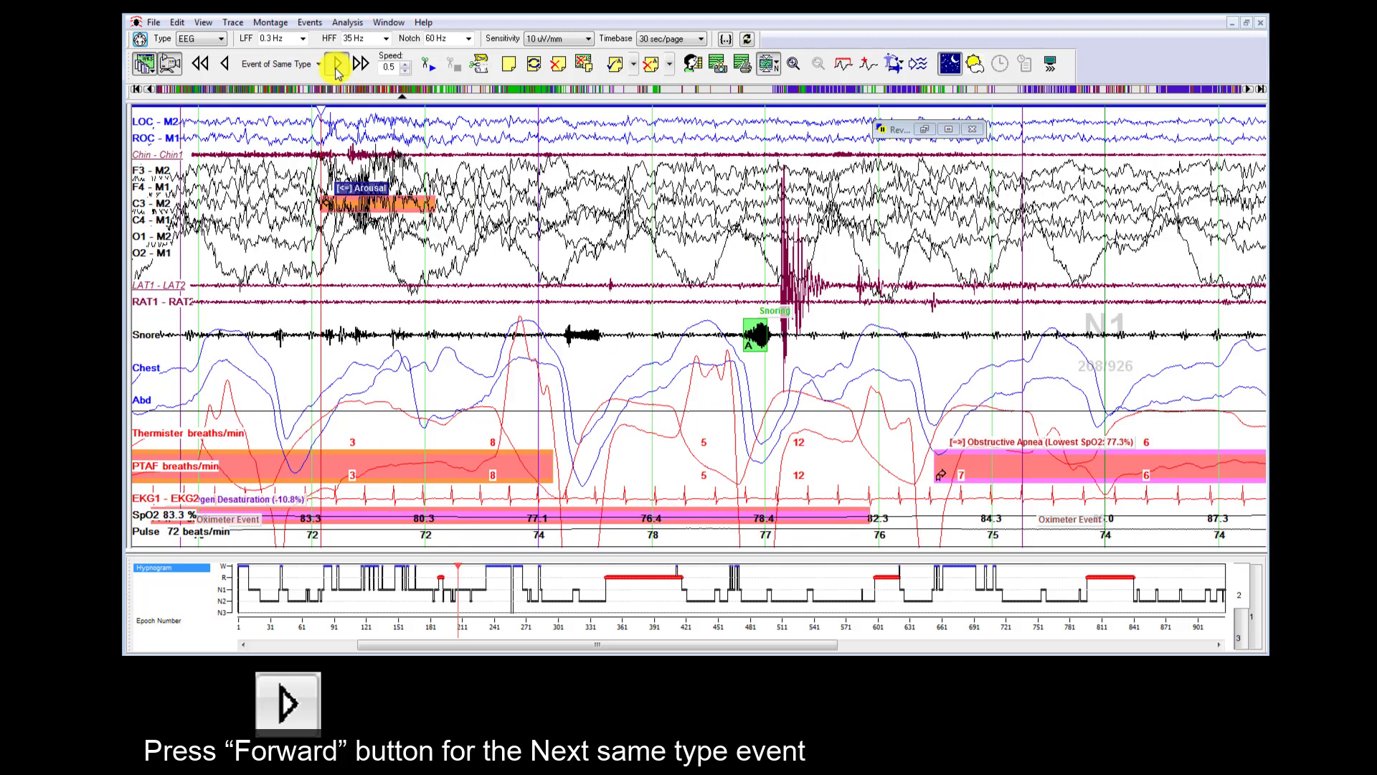
pyautogui.click(337, 66)
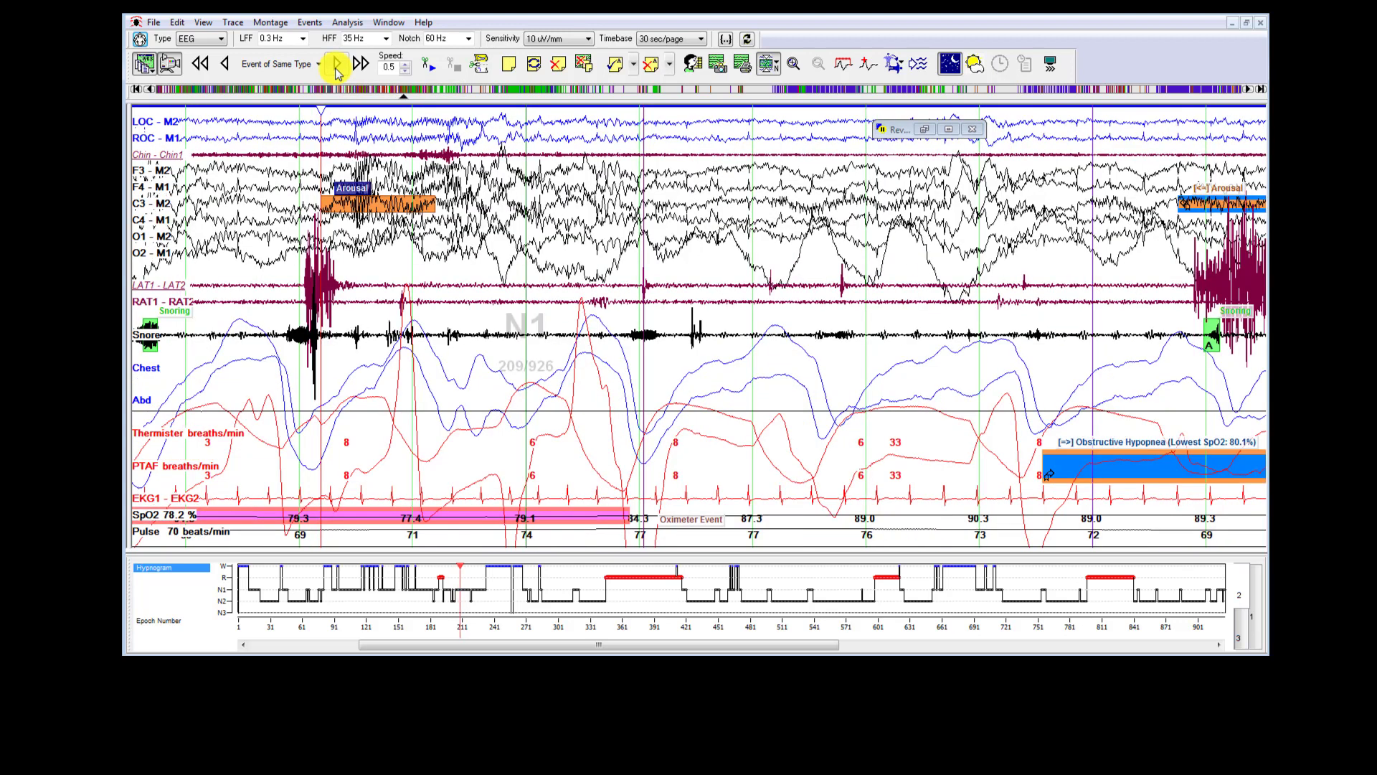
pyautogui.click(337, 66)
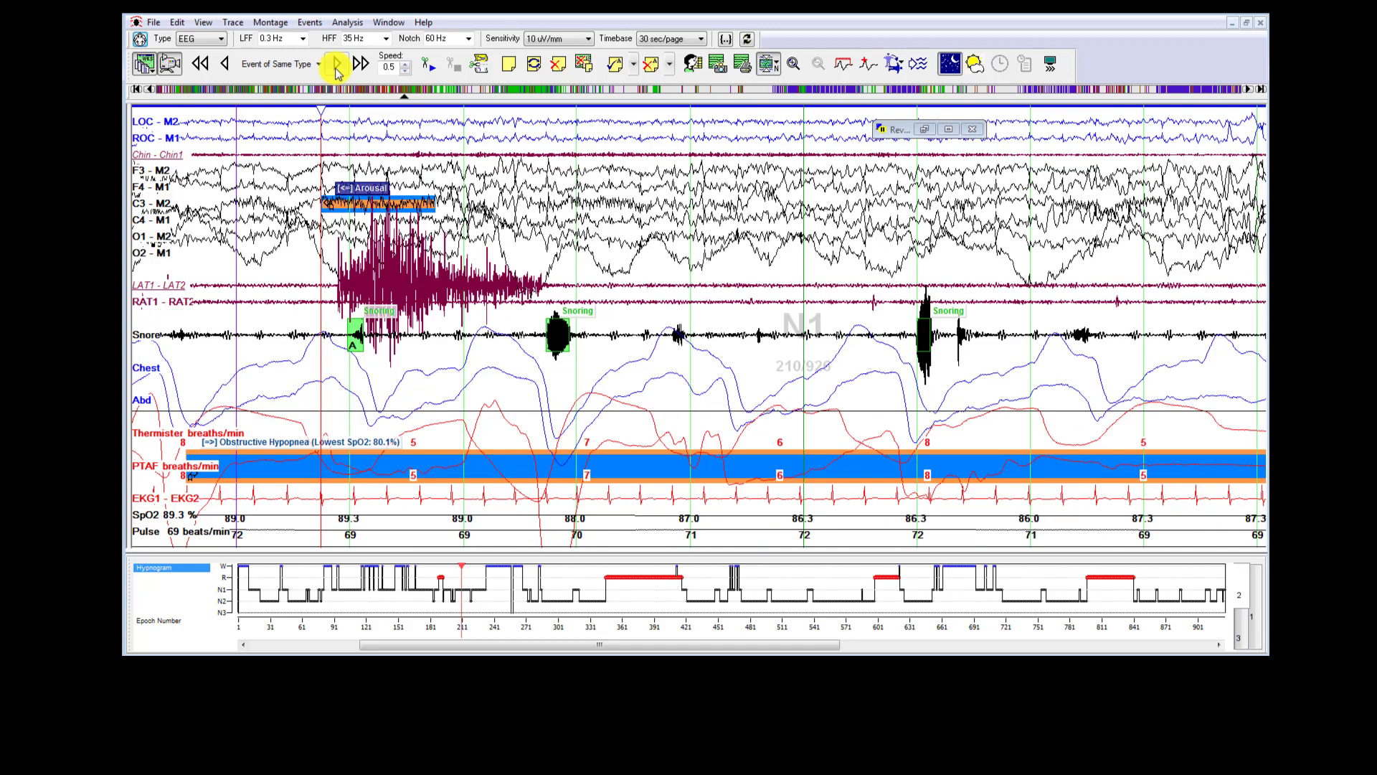
pyautogui.click(227, 66)
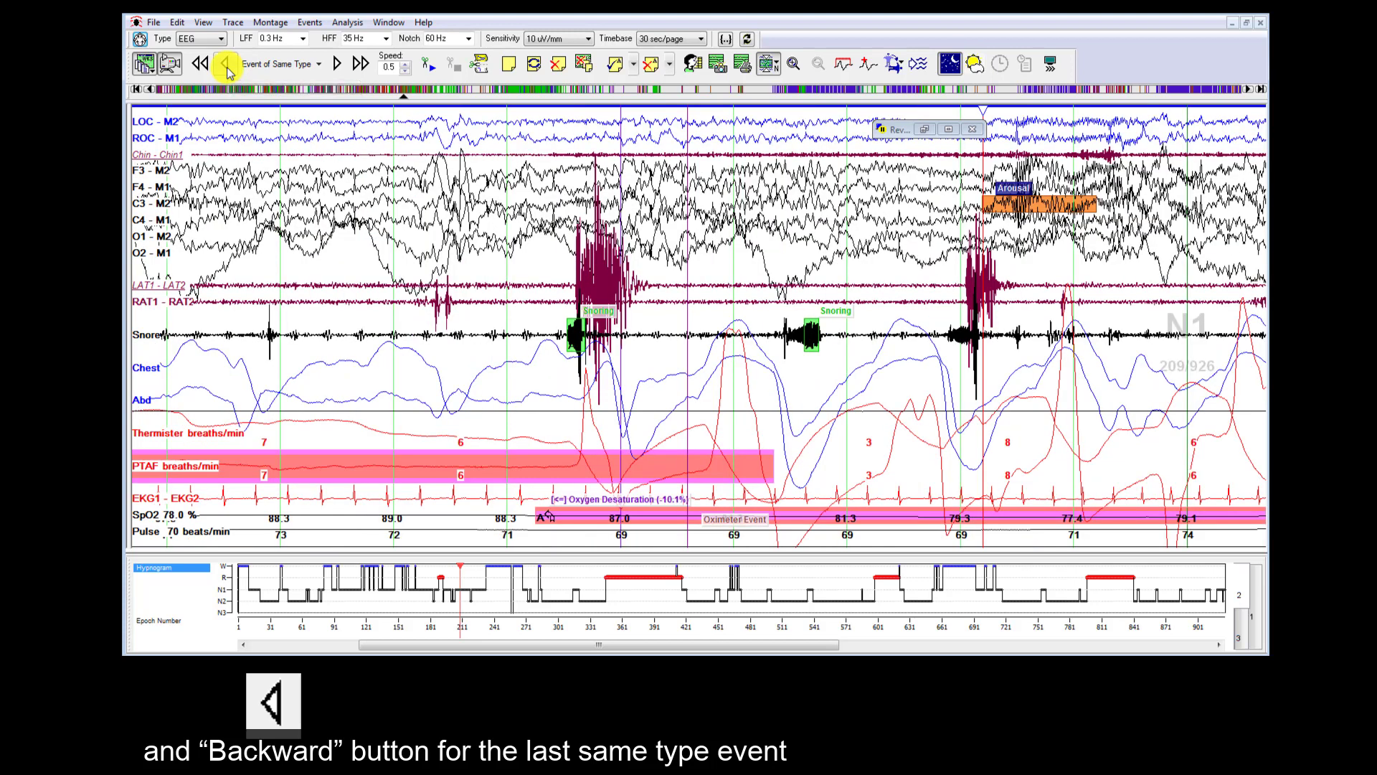
pyautogui.click(226, 66)
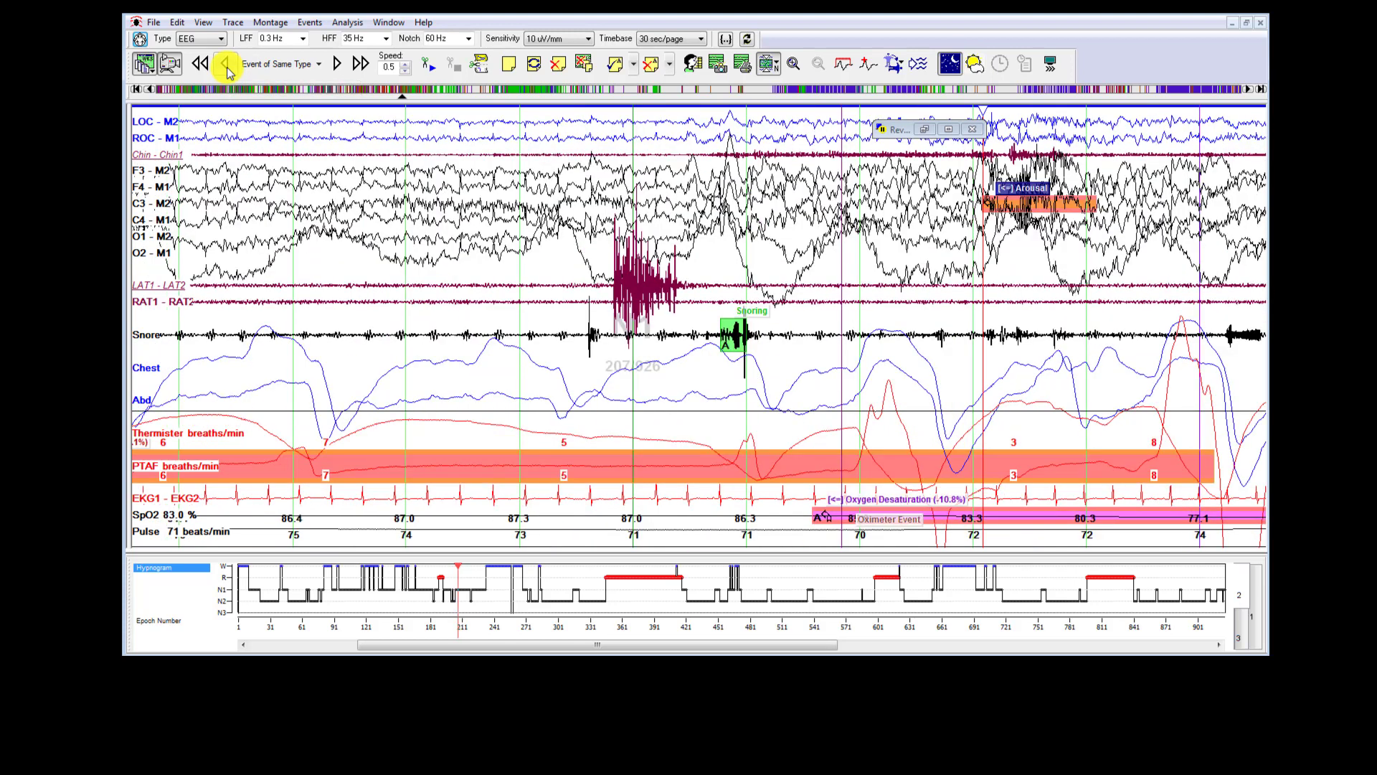
pyautogui.click(227, 66)
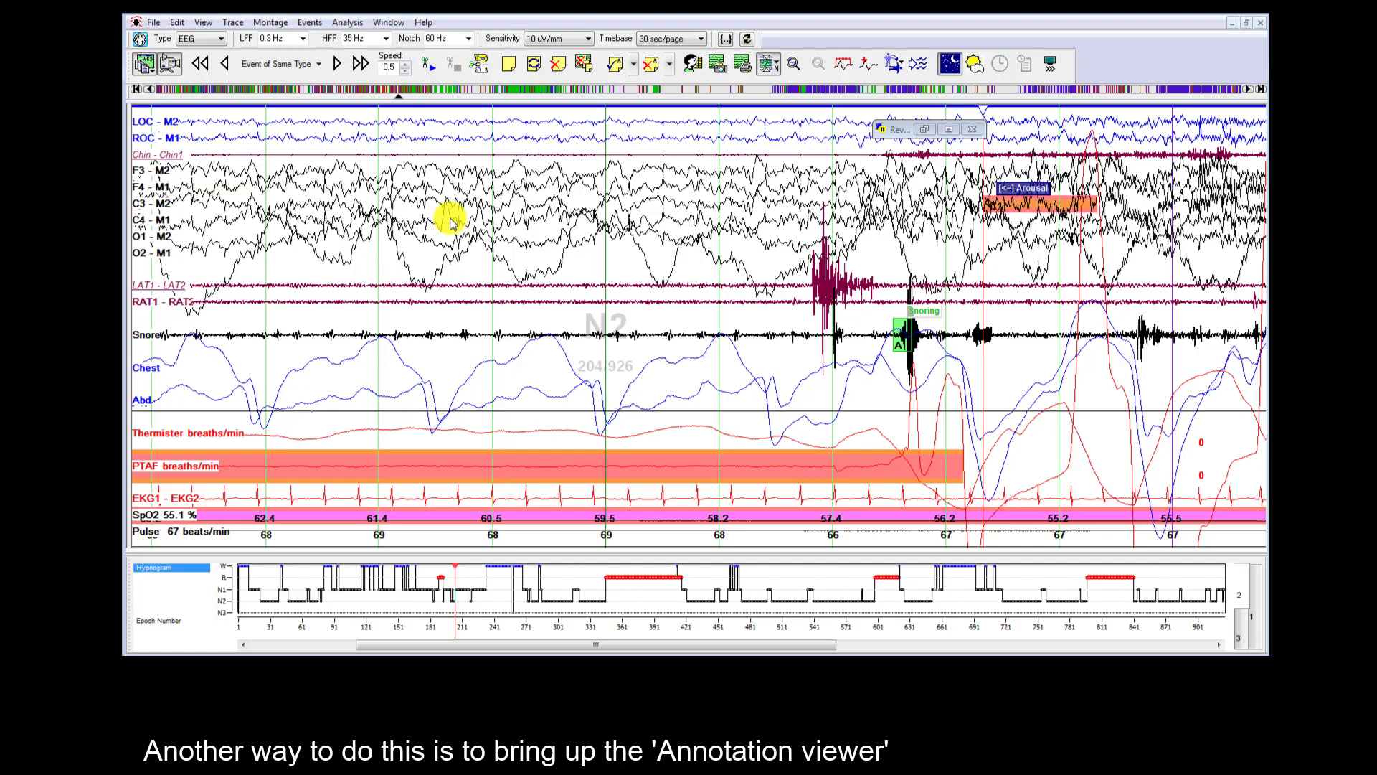
# - Show the Annotation Viewer and click through events, ending on the 23:54:04 Arousal
pyautogui.click(206, 26)
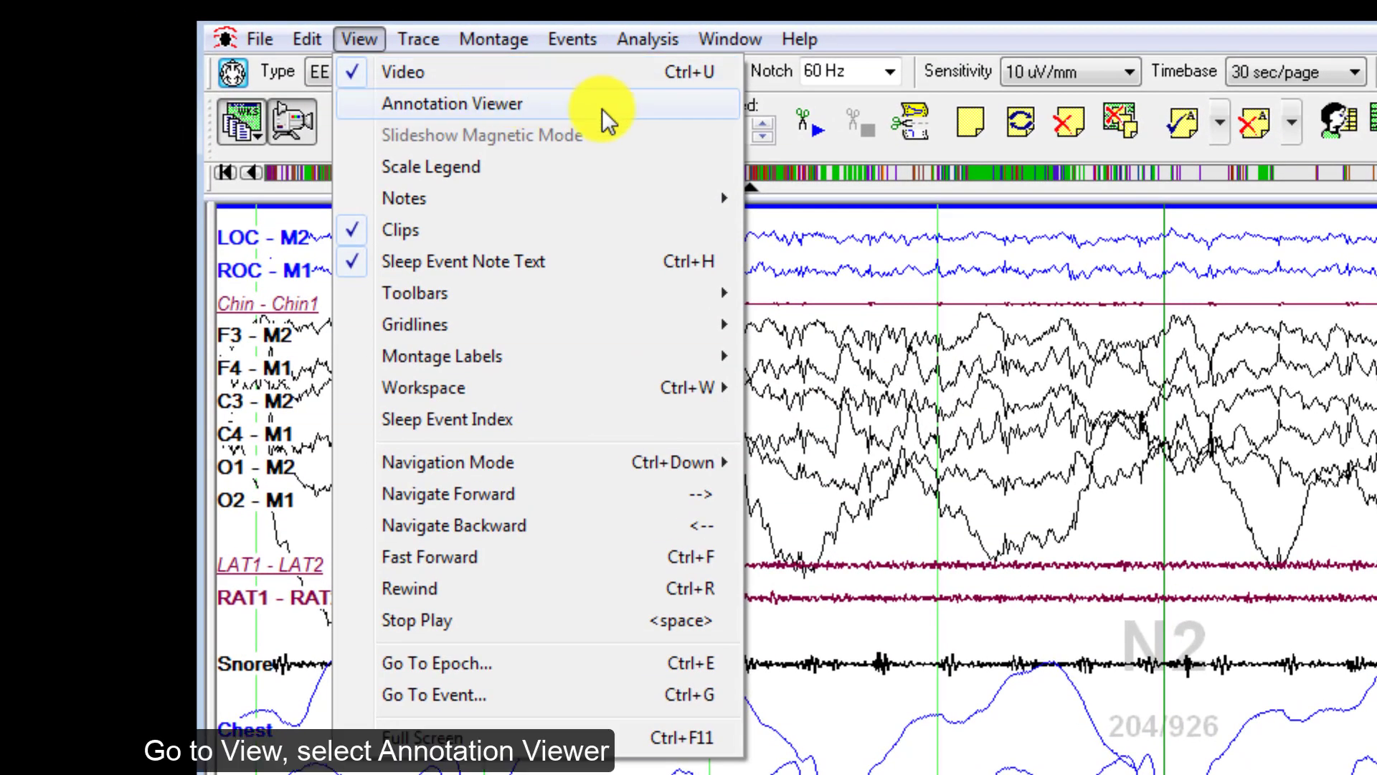
pyautogui.click(601, 109)
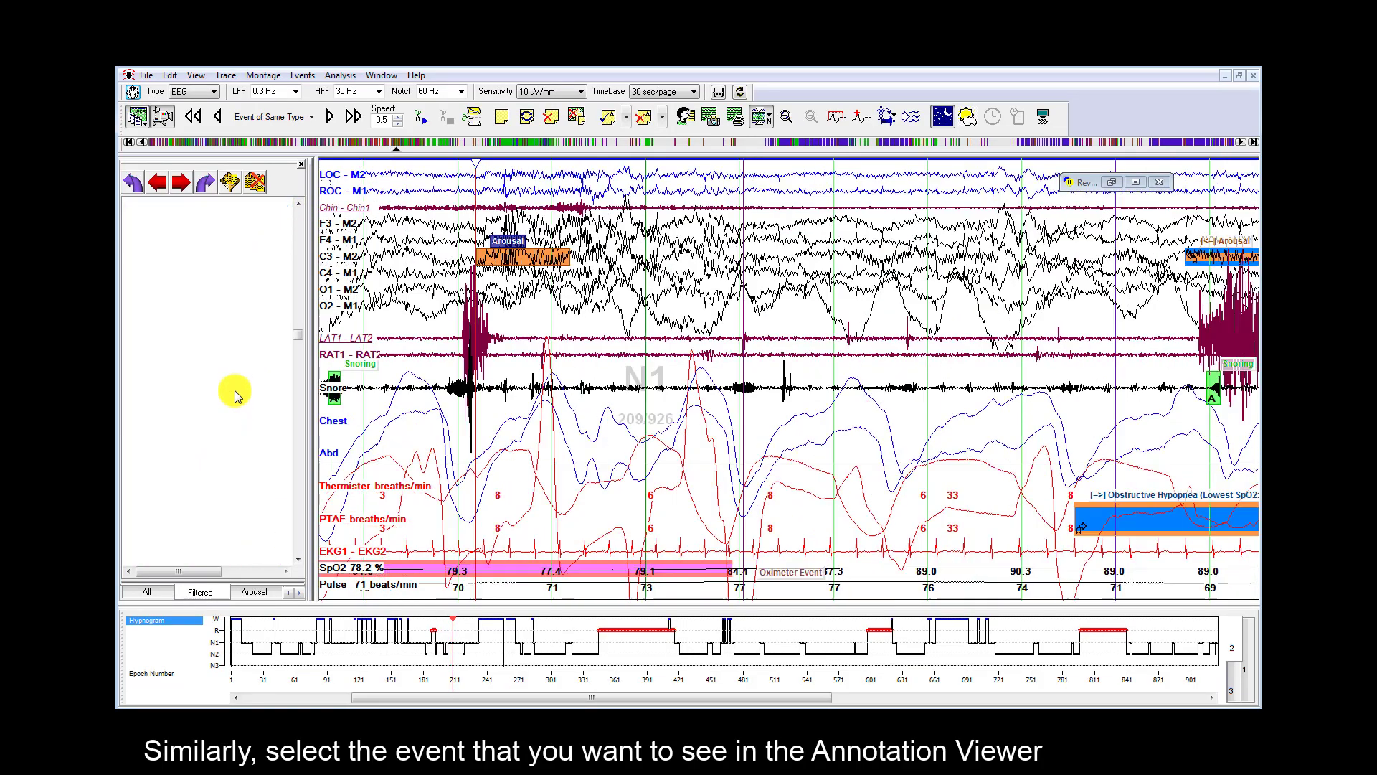
pyautogui.click(233, 390)
pyautogui.click(234, 380)
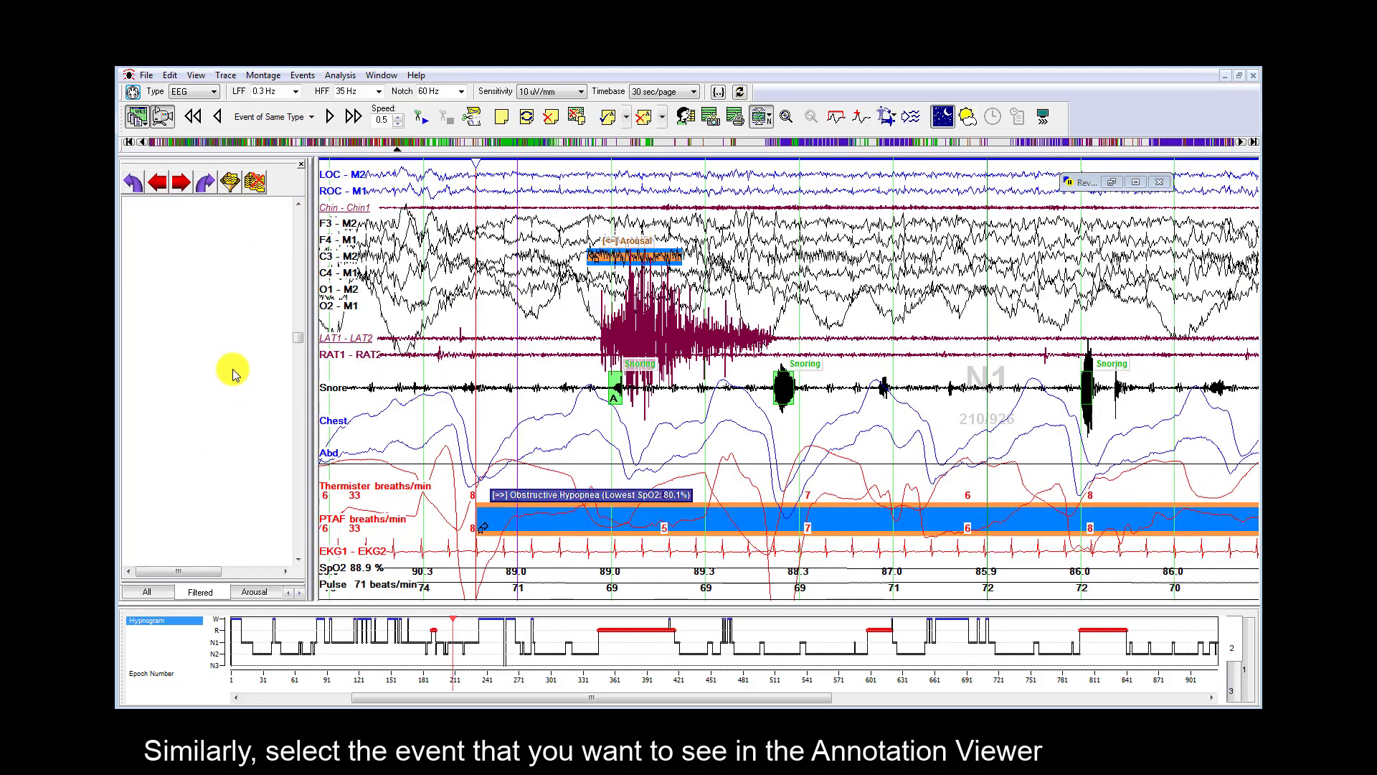
pyautogui.click(269, 351)
pyautogui.click(279, 336)
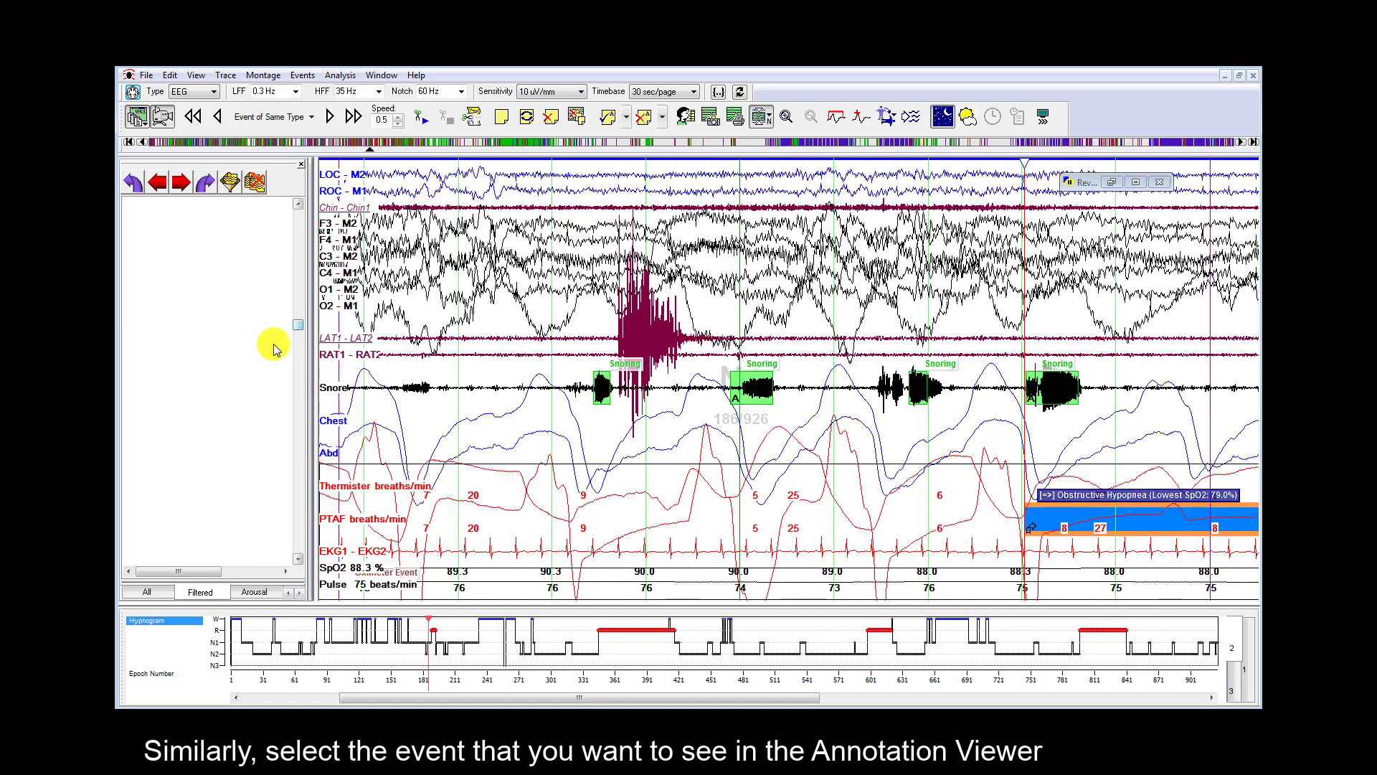
pyautogui.click(190, 373)
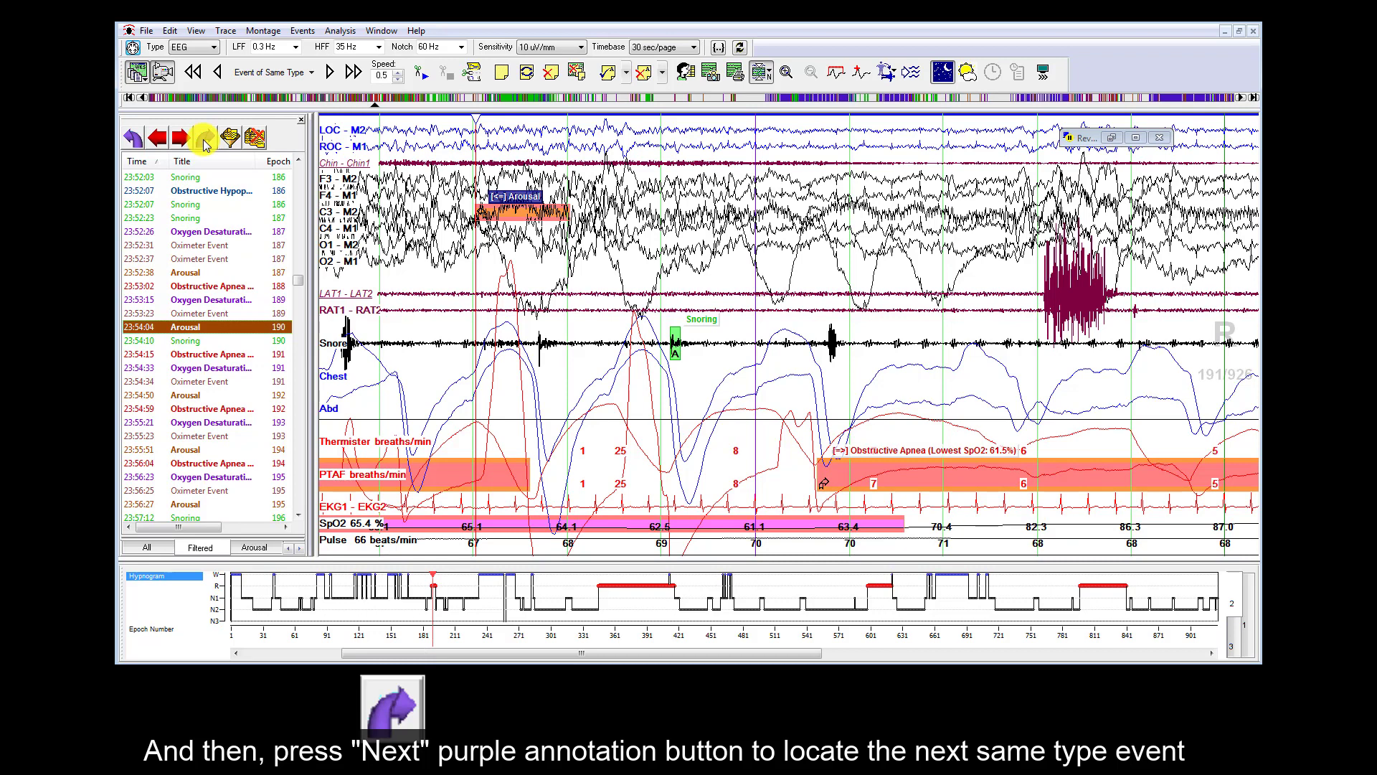
# - Step forward through five Arousal annotations to the one at epoch 198
pyautogui.click(205, 140)
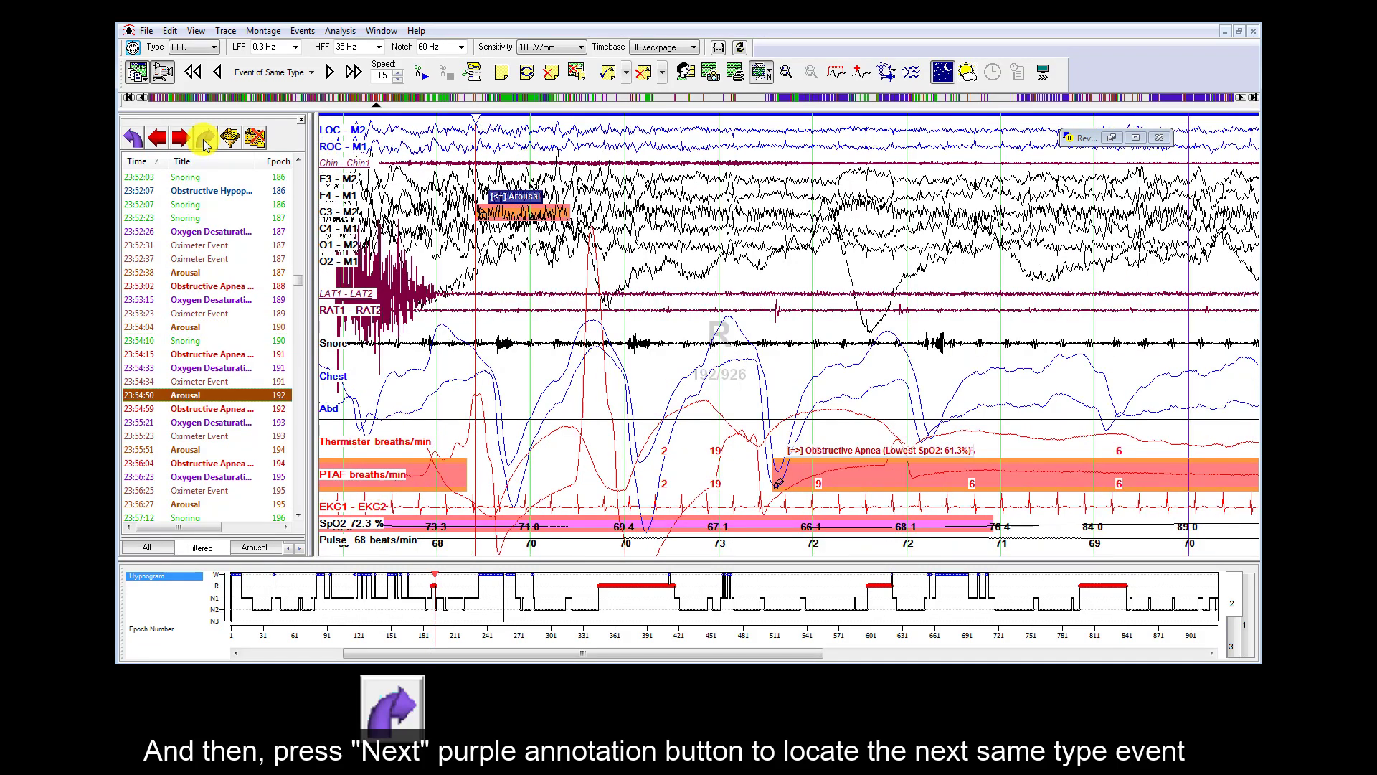
pyautogui.click(206, 141)
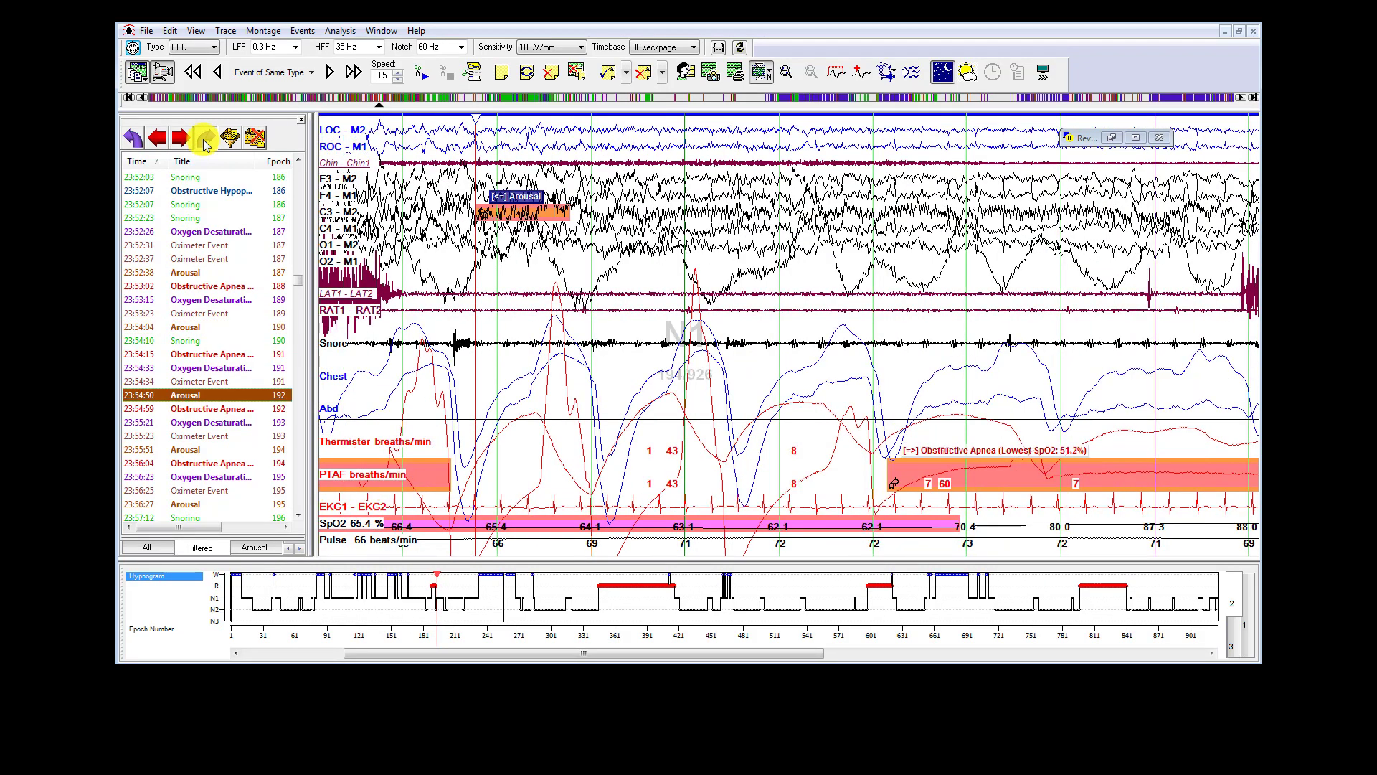
pyautogui.click(205, 141)
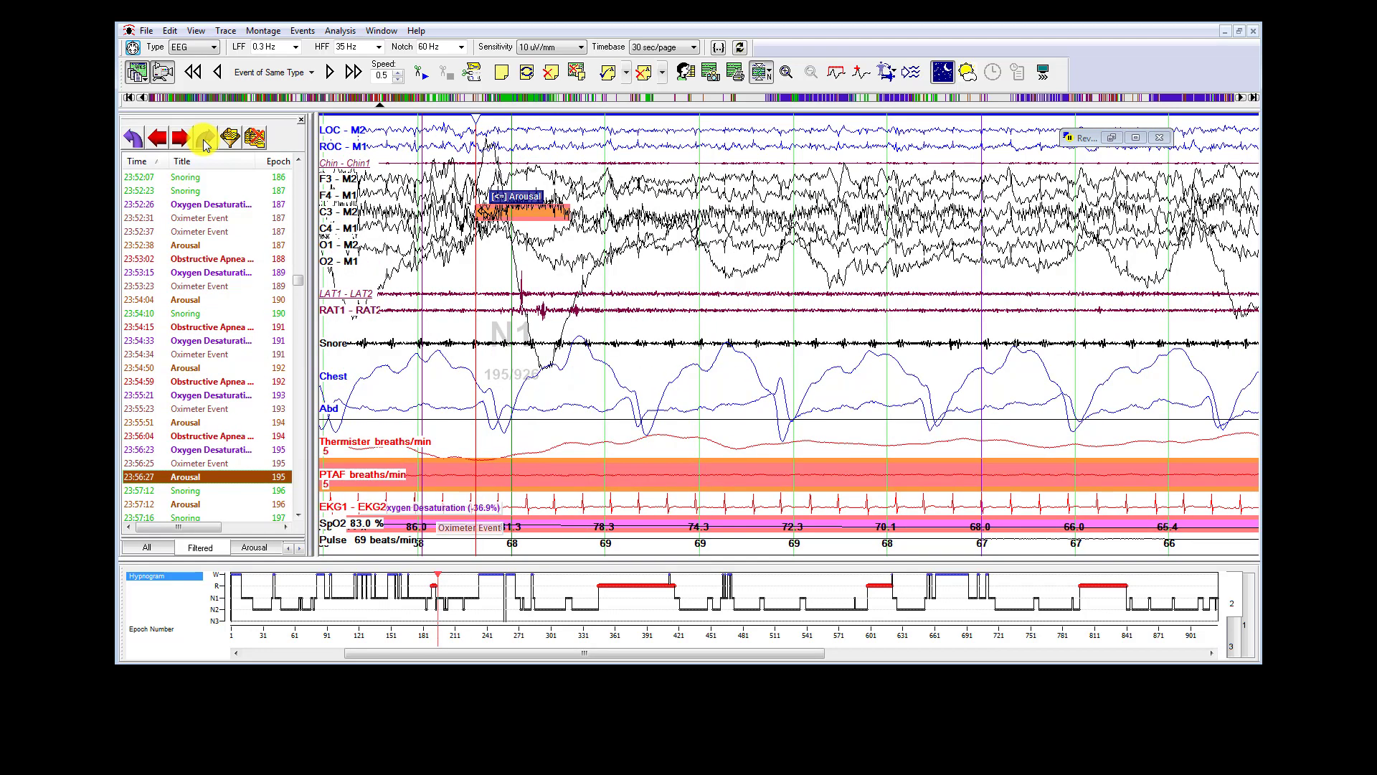
pyautogui.click(205, 141)
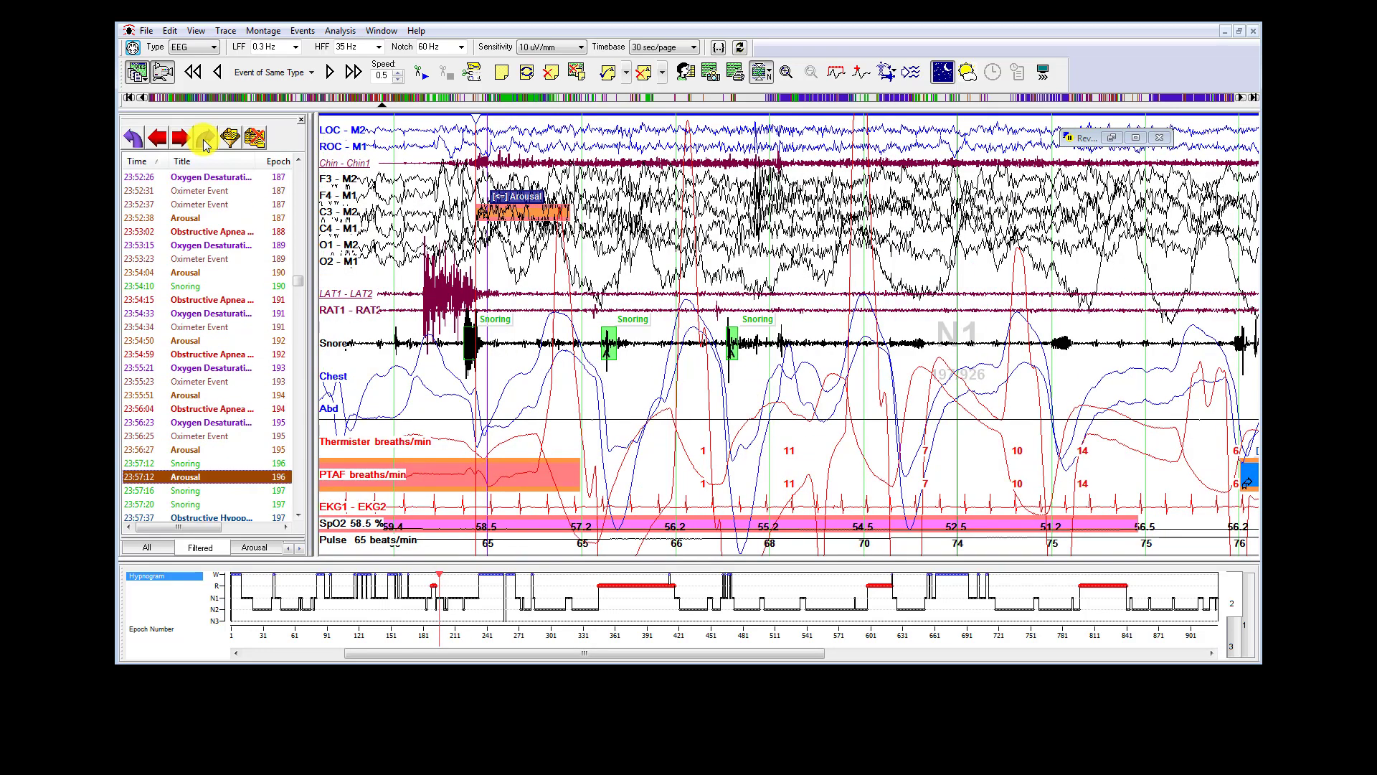
pyautogui.click(206, 140)
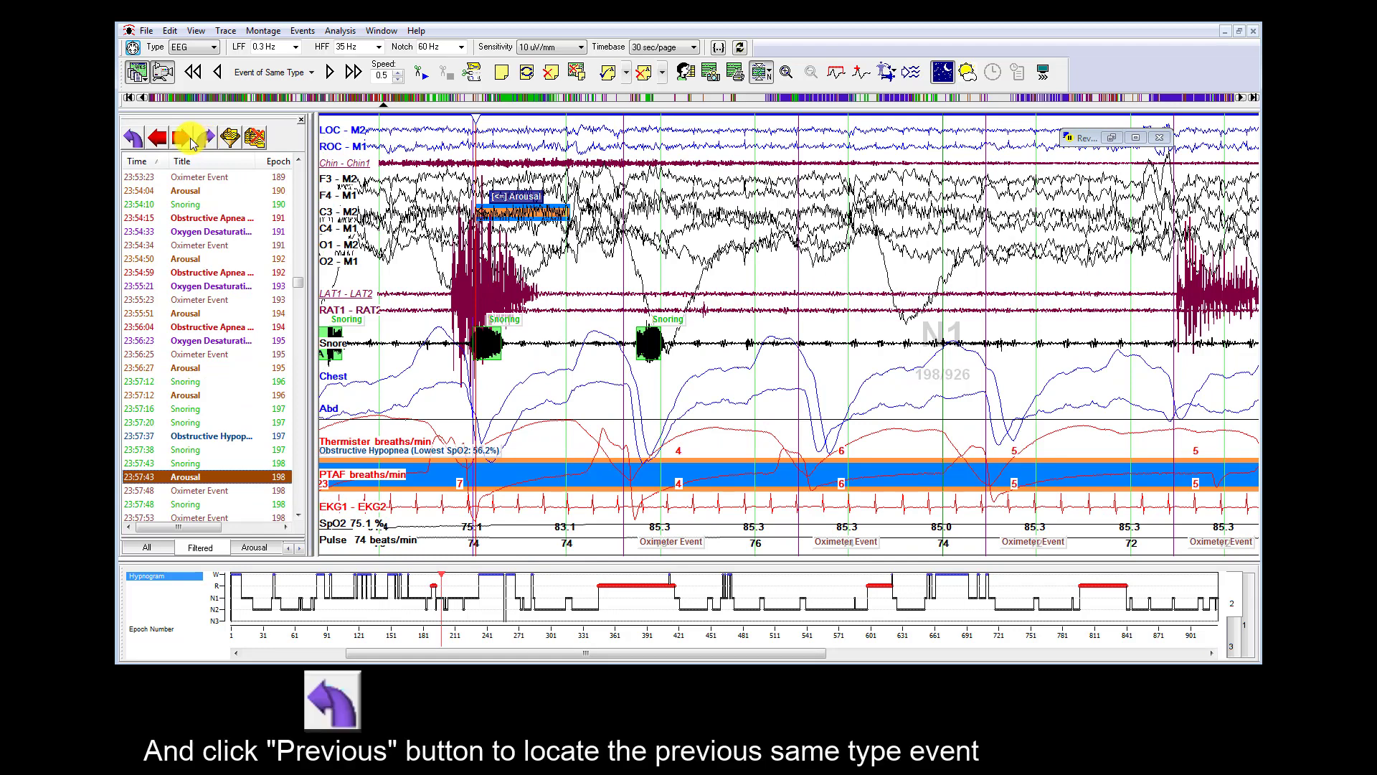
# - Step back four Arousals to the 23:54:50 Arousal at epoch 192
pyautogui.click(132, 139)
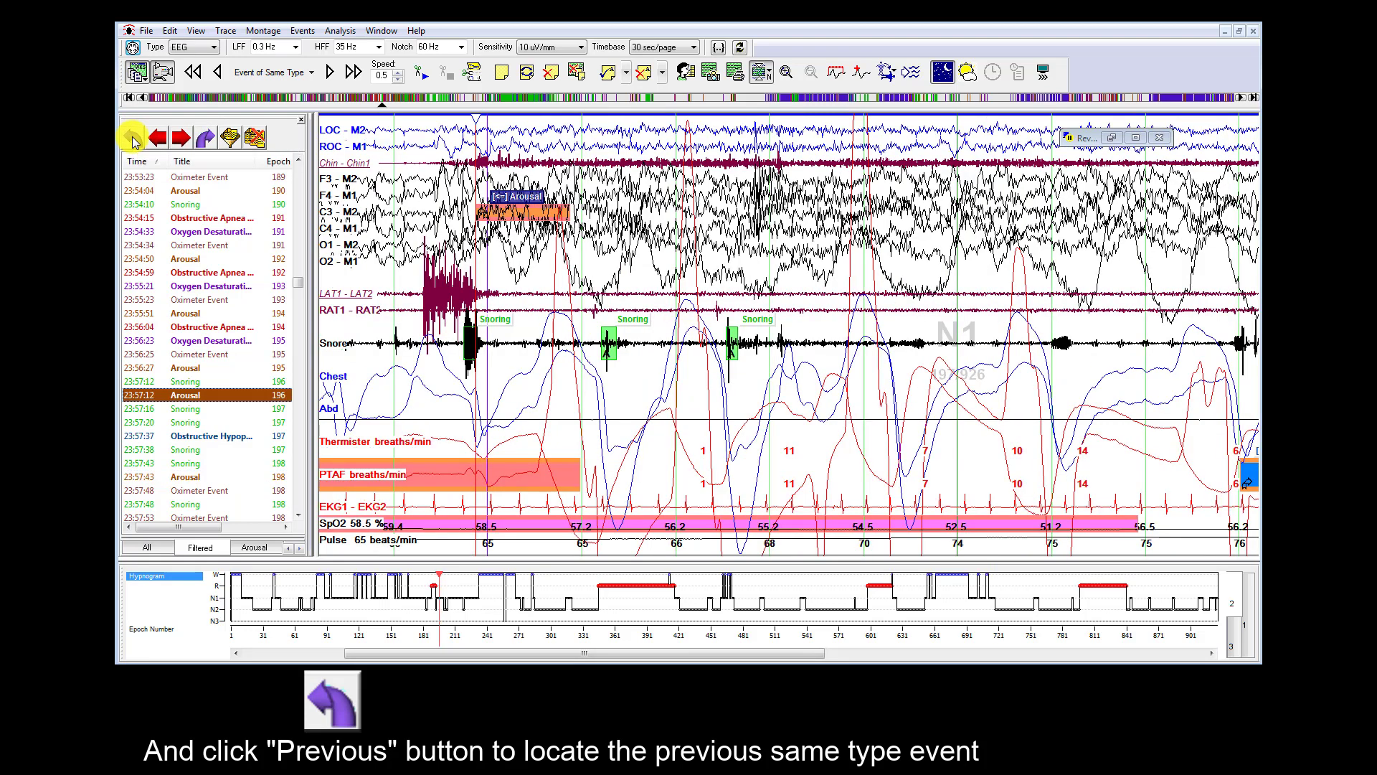
pyautogui.click(132, 139)
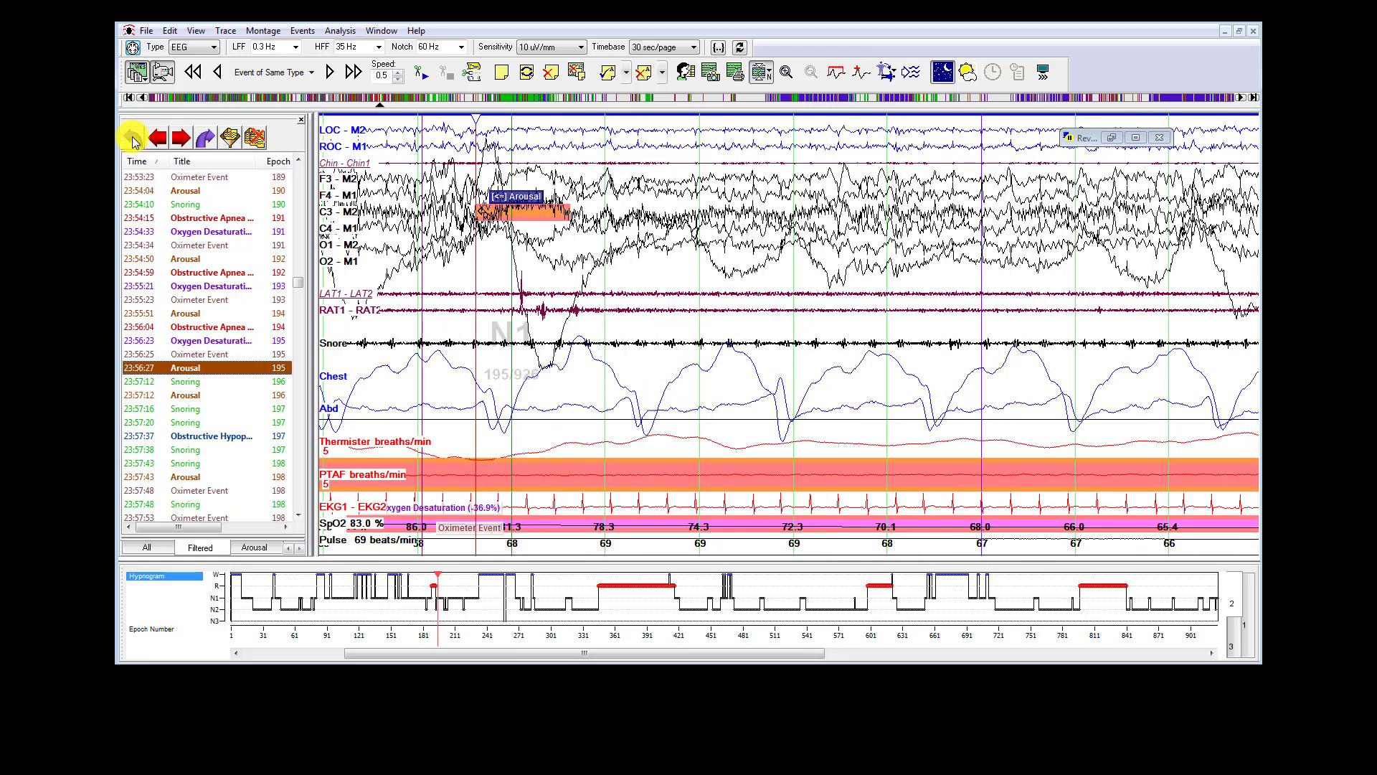
pyautogui.click(132, 138)
pyautogui.click(132, 138)
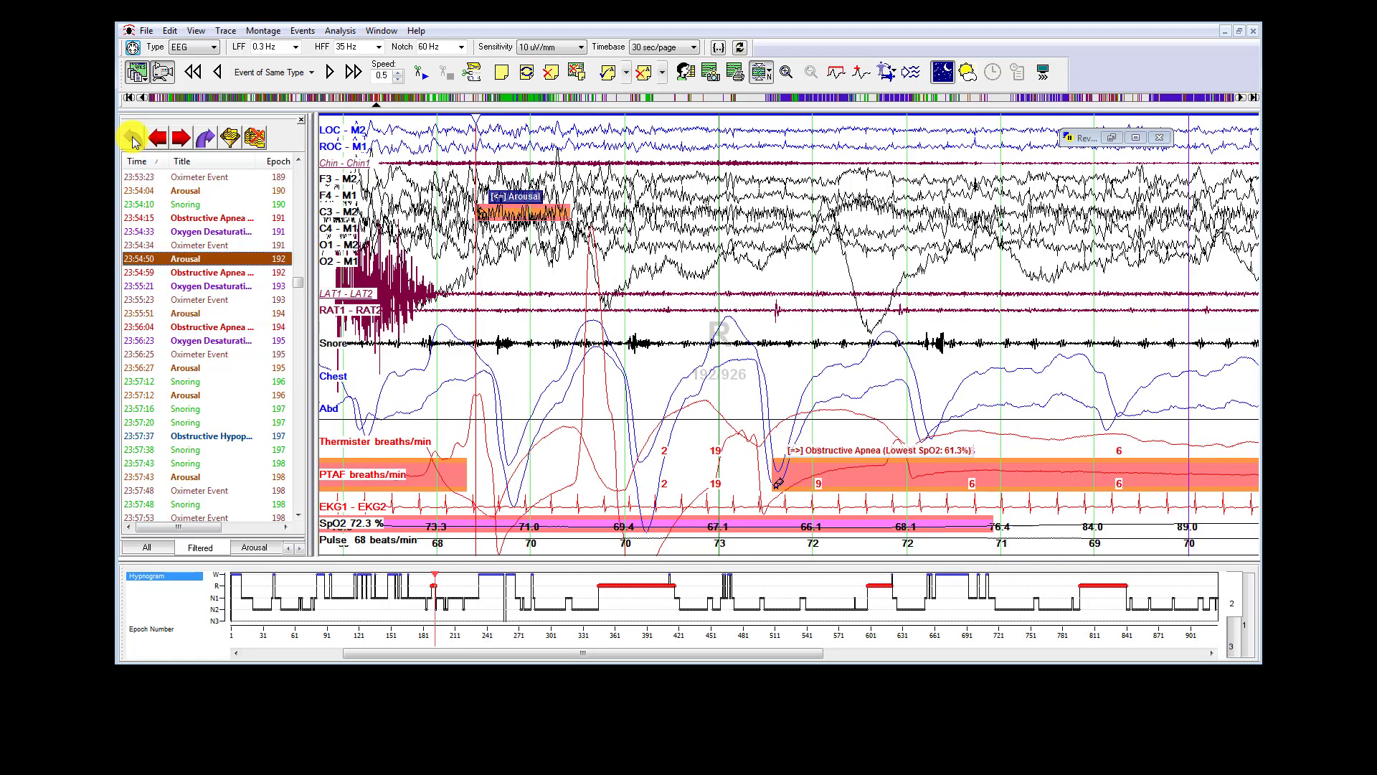
# - Sort events by Title and view Arousals at 23:55:51, 23:56:27, 23:58:08, 23:59:46, 00:02:37
pyautogui.click(224, 166)
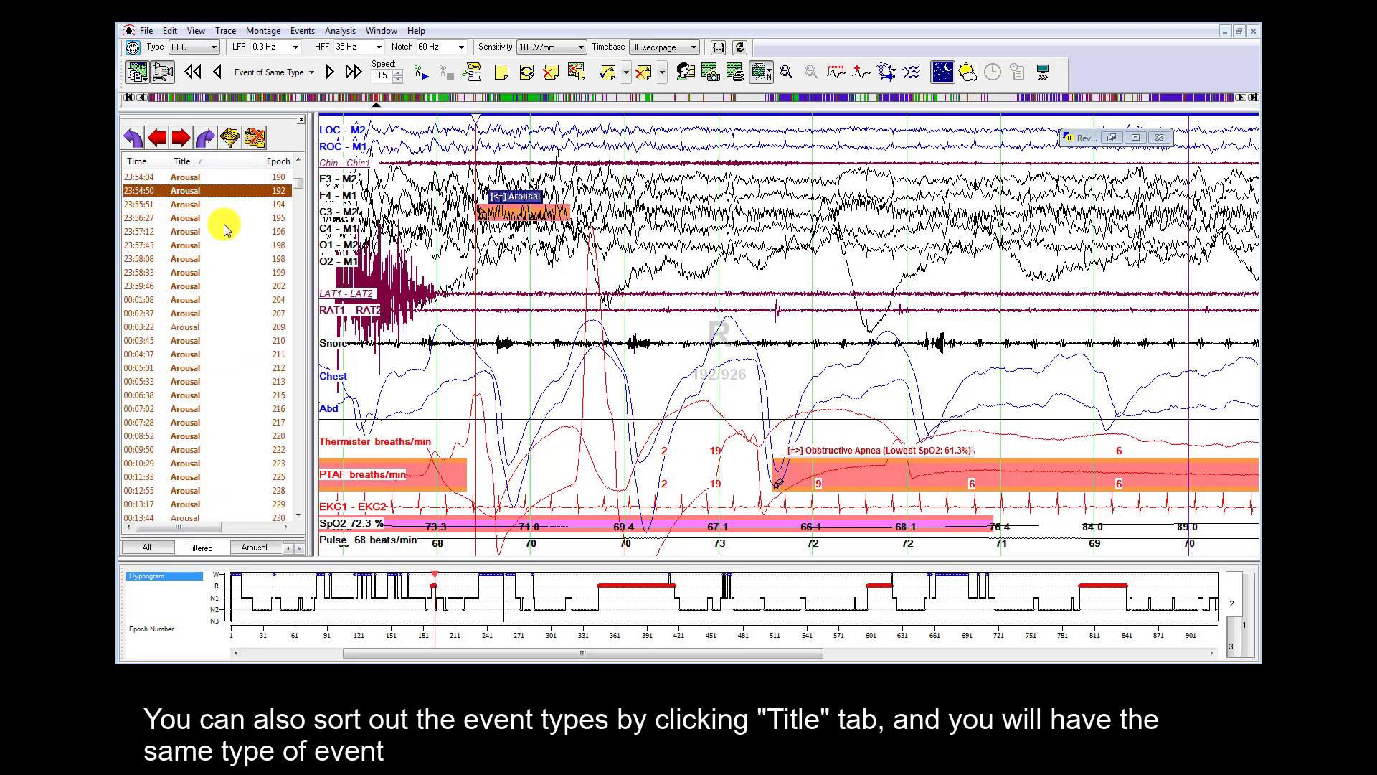
pyautogui.click(193, 205)
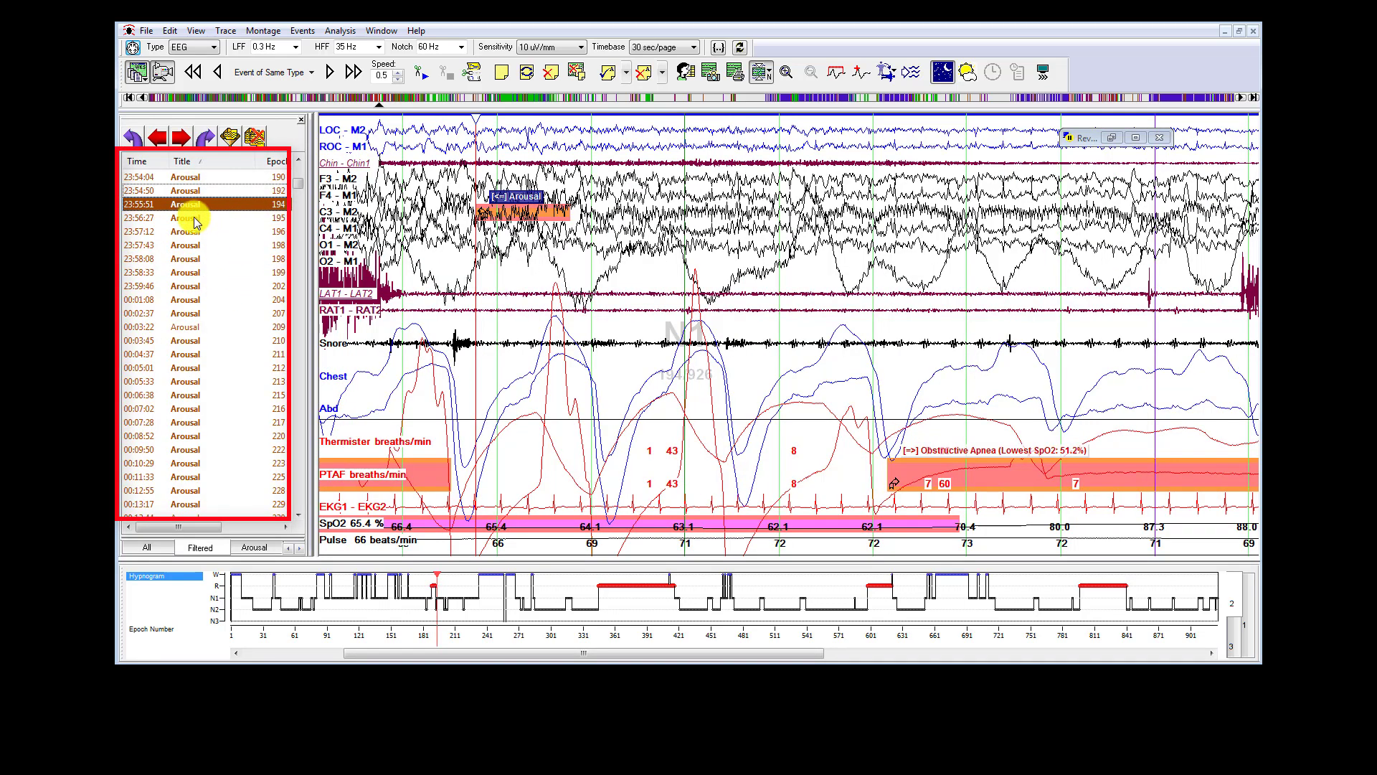
pyautogui.click(195, 218)
pyautogui.click(200, 256)
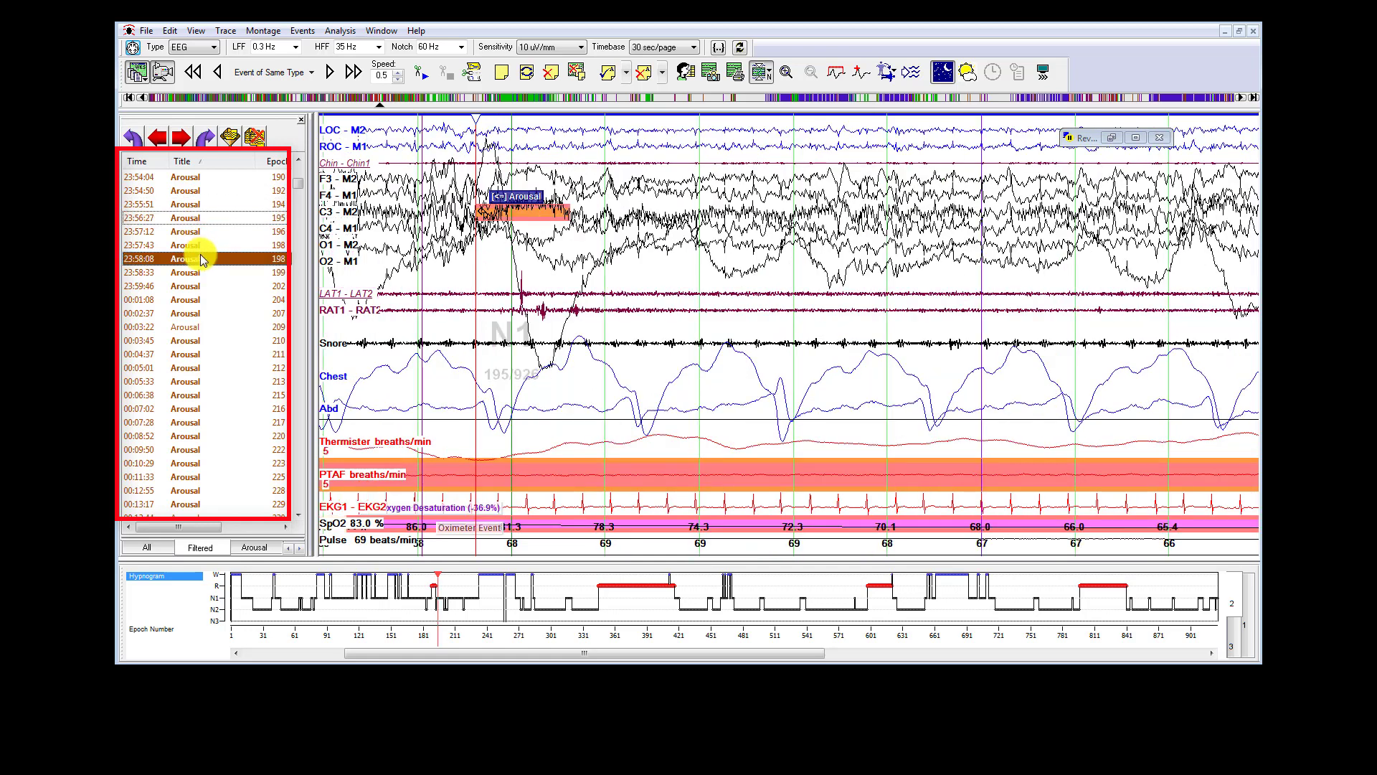
pyautogui.click(200, 290)
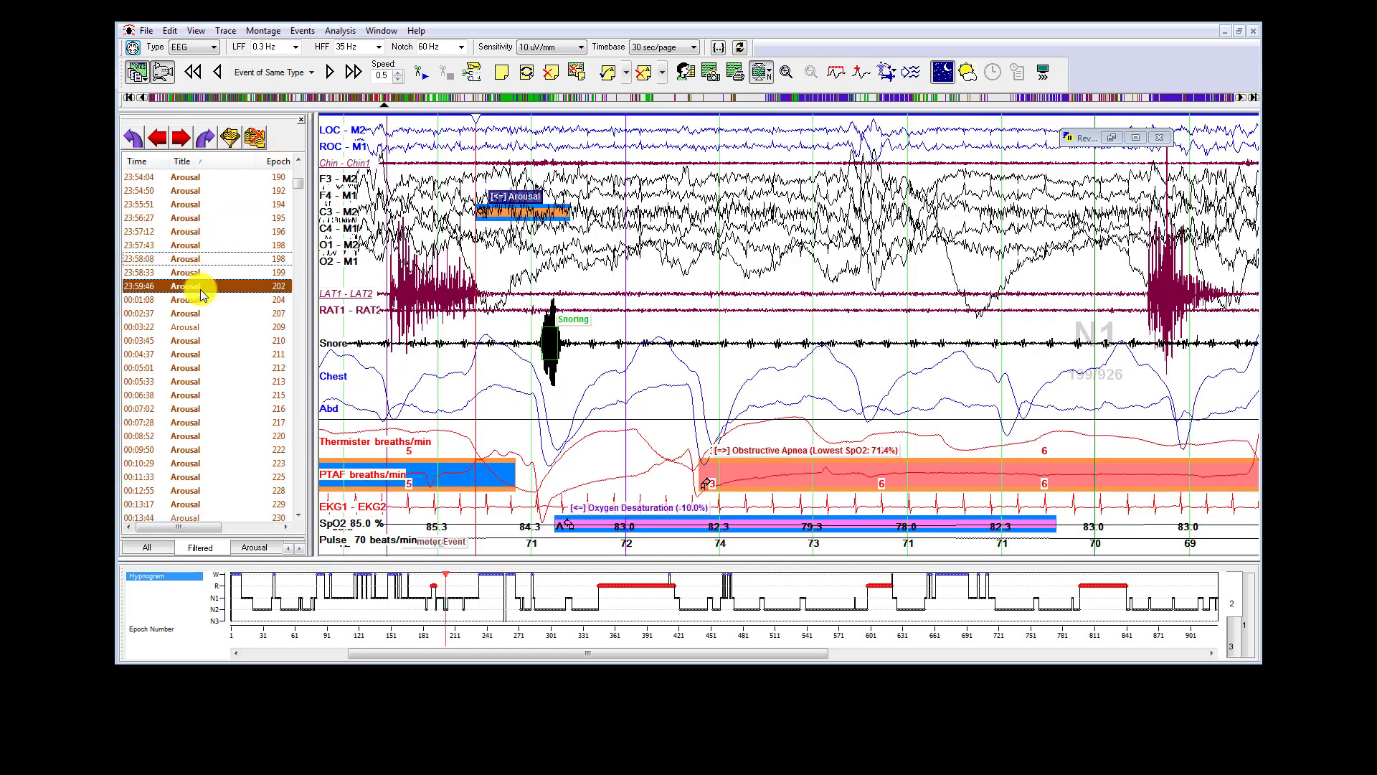
pyautogui.click(205, 314)
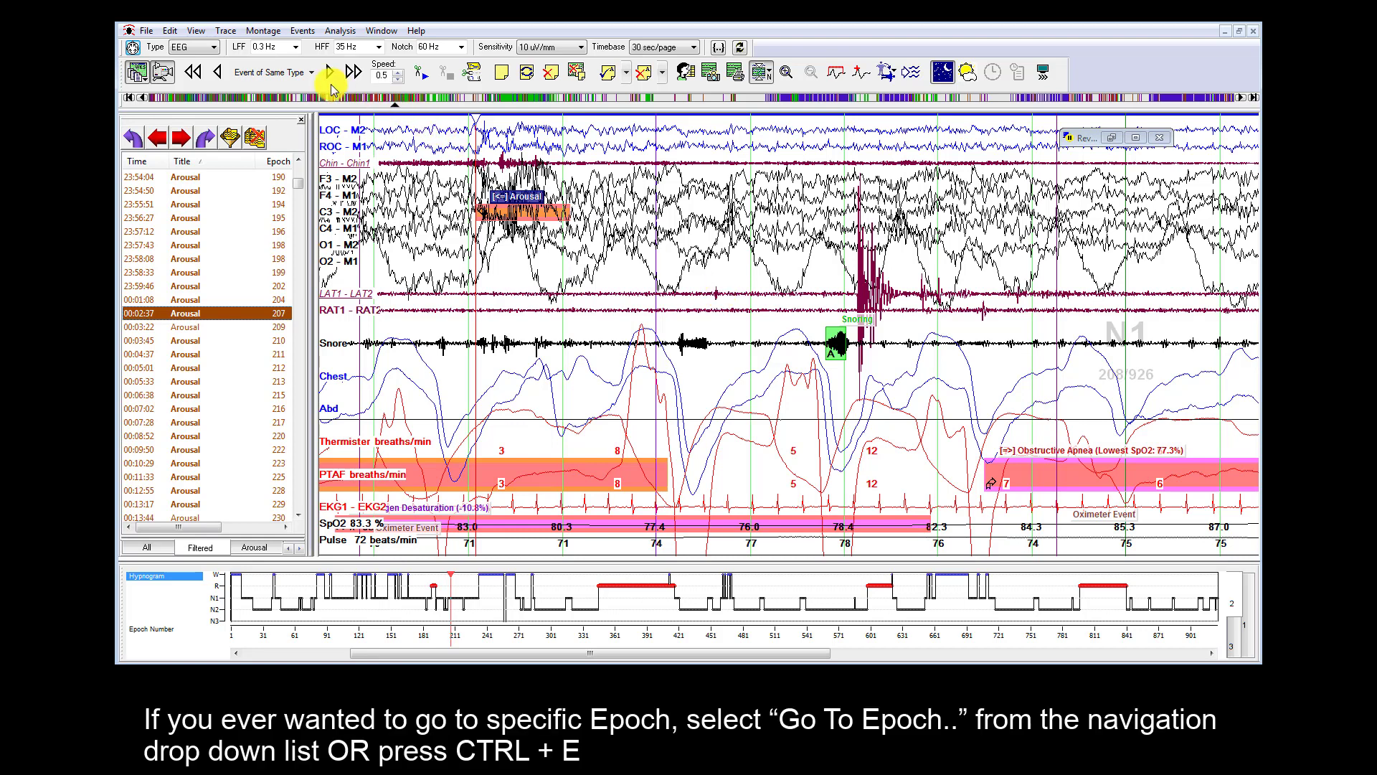
# - Jump the signal view to epoch 33 using Go To Epoch
pyautogui.click(280, 75)
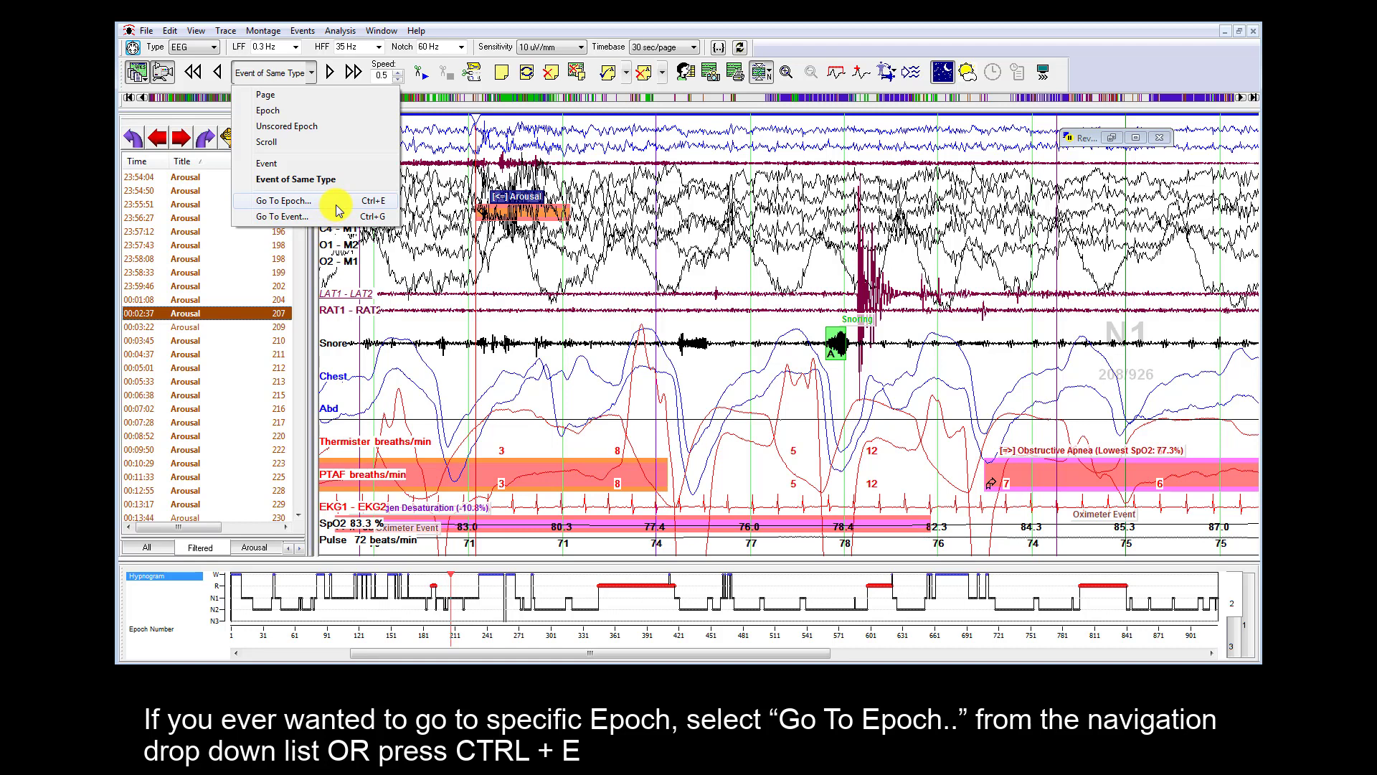
pyautogui.click(284, 201)
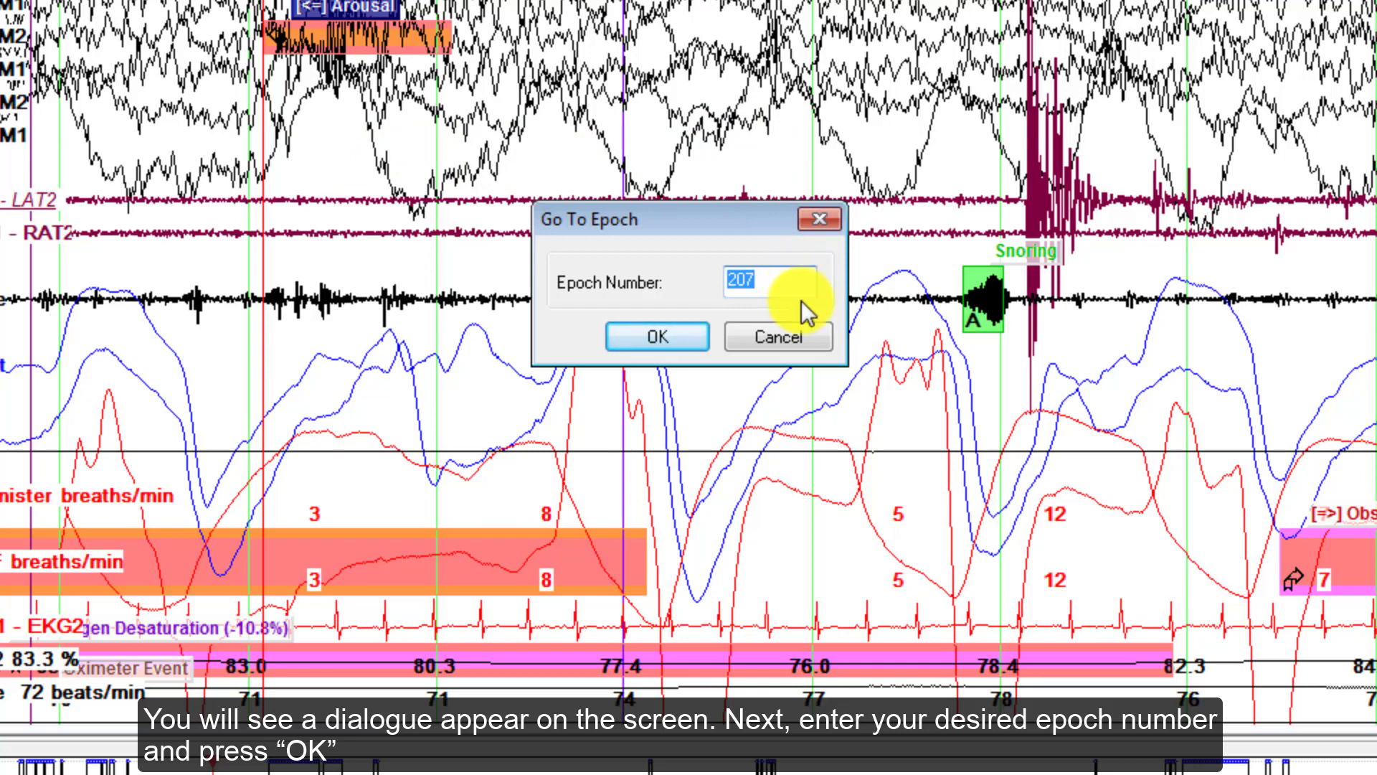
pyautogui.write('33')
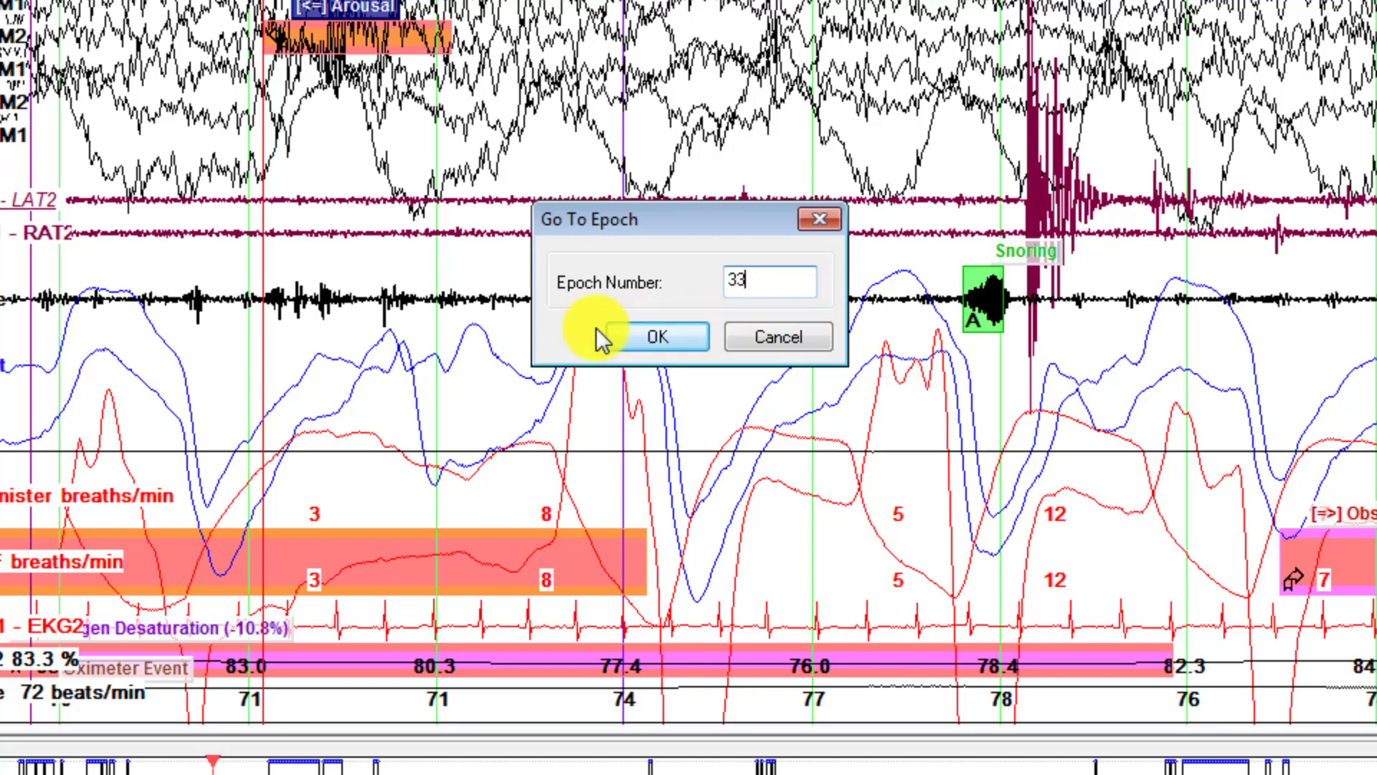
pyautogui.click(626, 347)
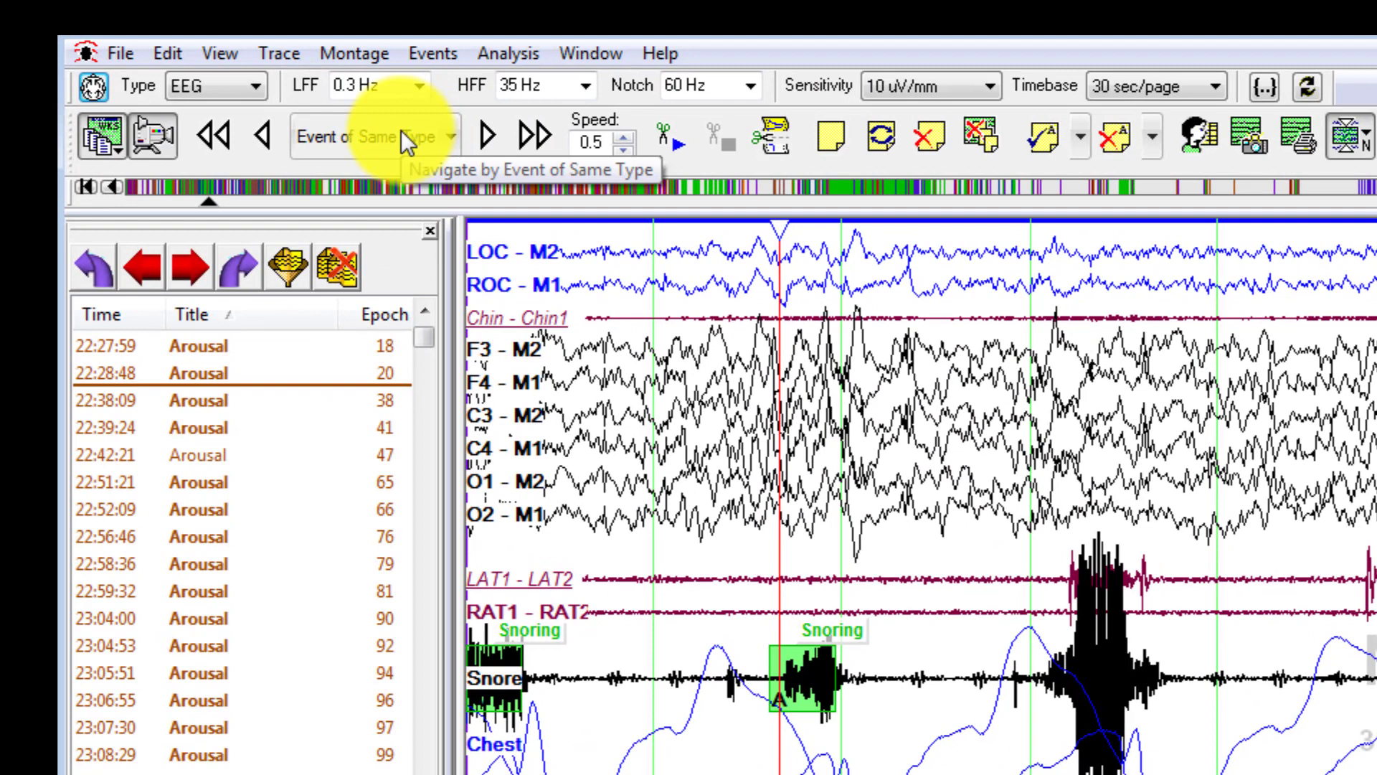
# - Switch navigation to Page, play forward by page, and expand the patient video window
pyautogui.click(402, 136)
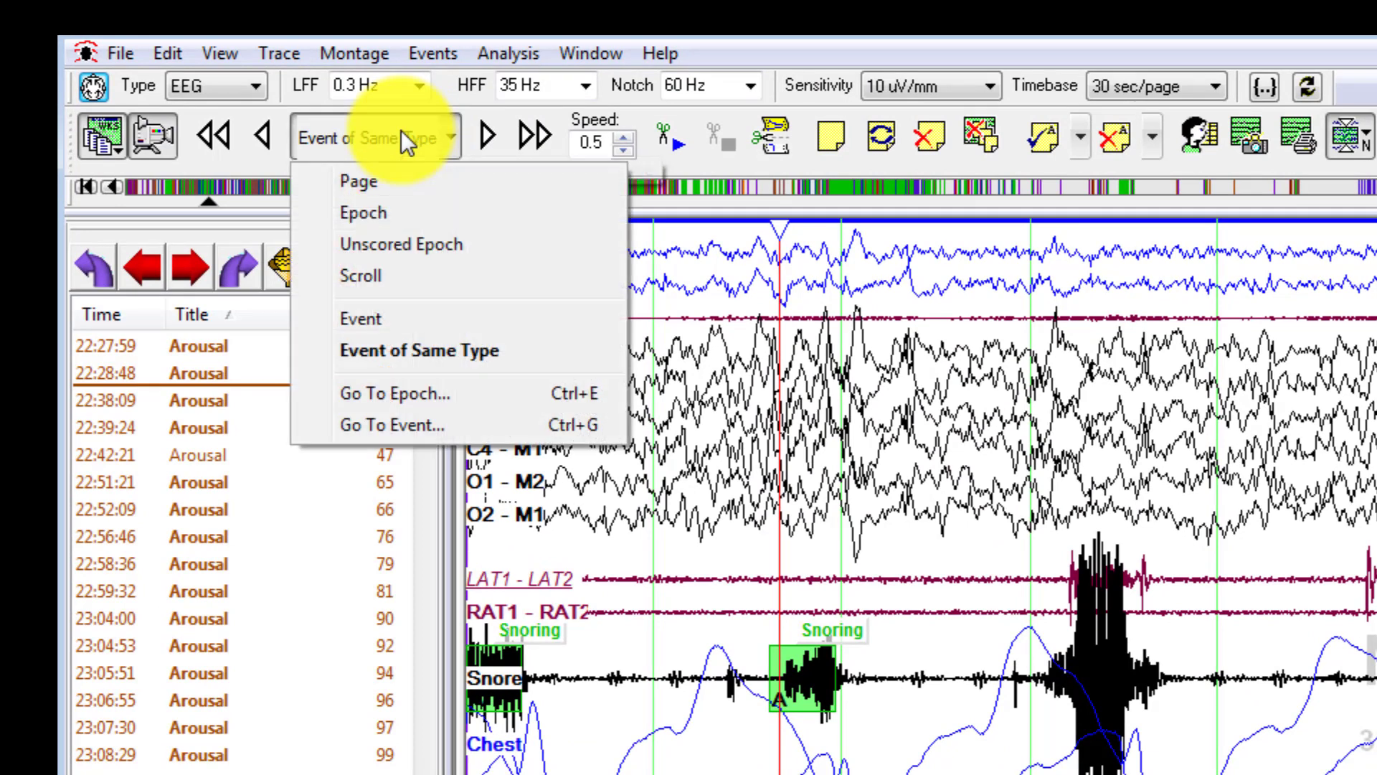
pyautogui.click(476, 191)
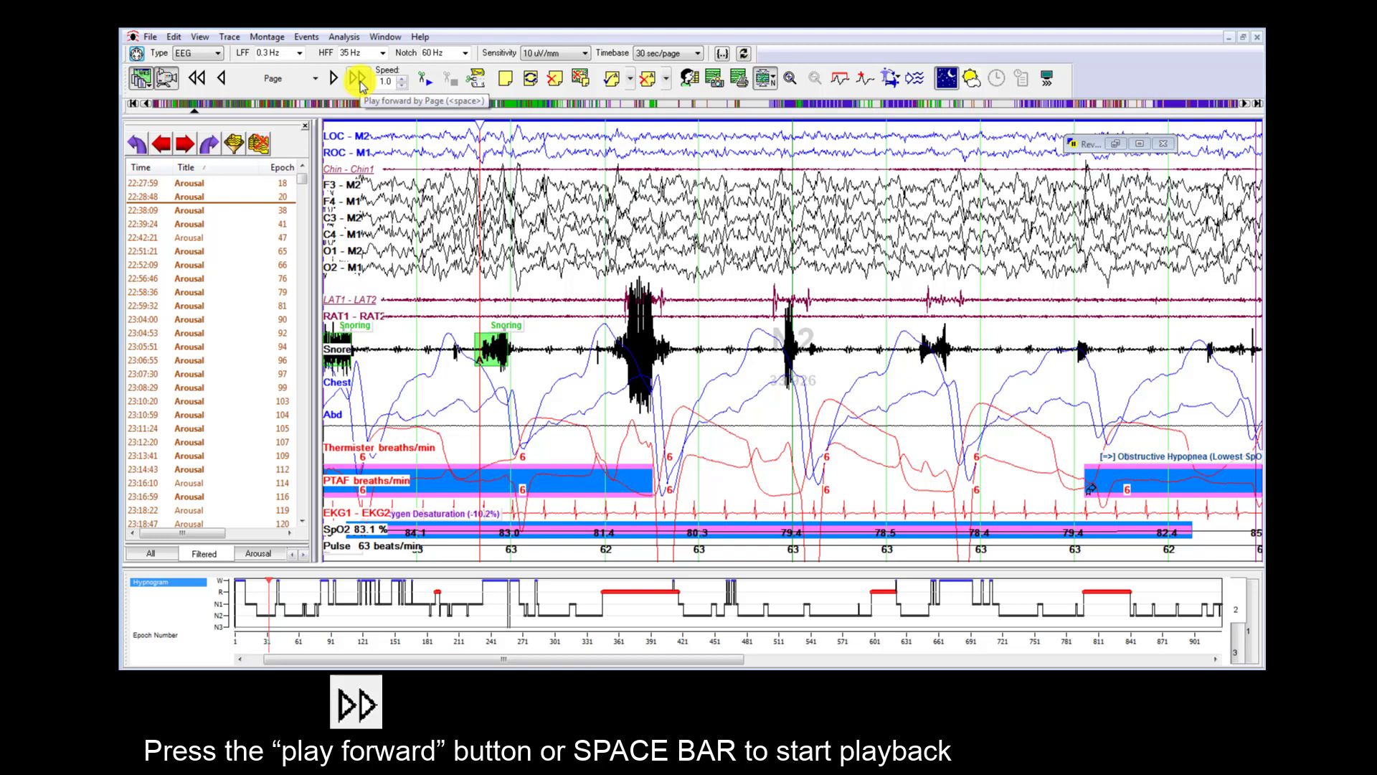
pyautogui.click(358, 81)
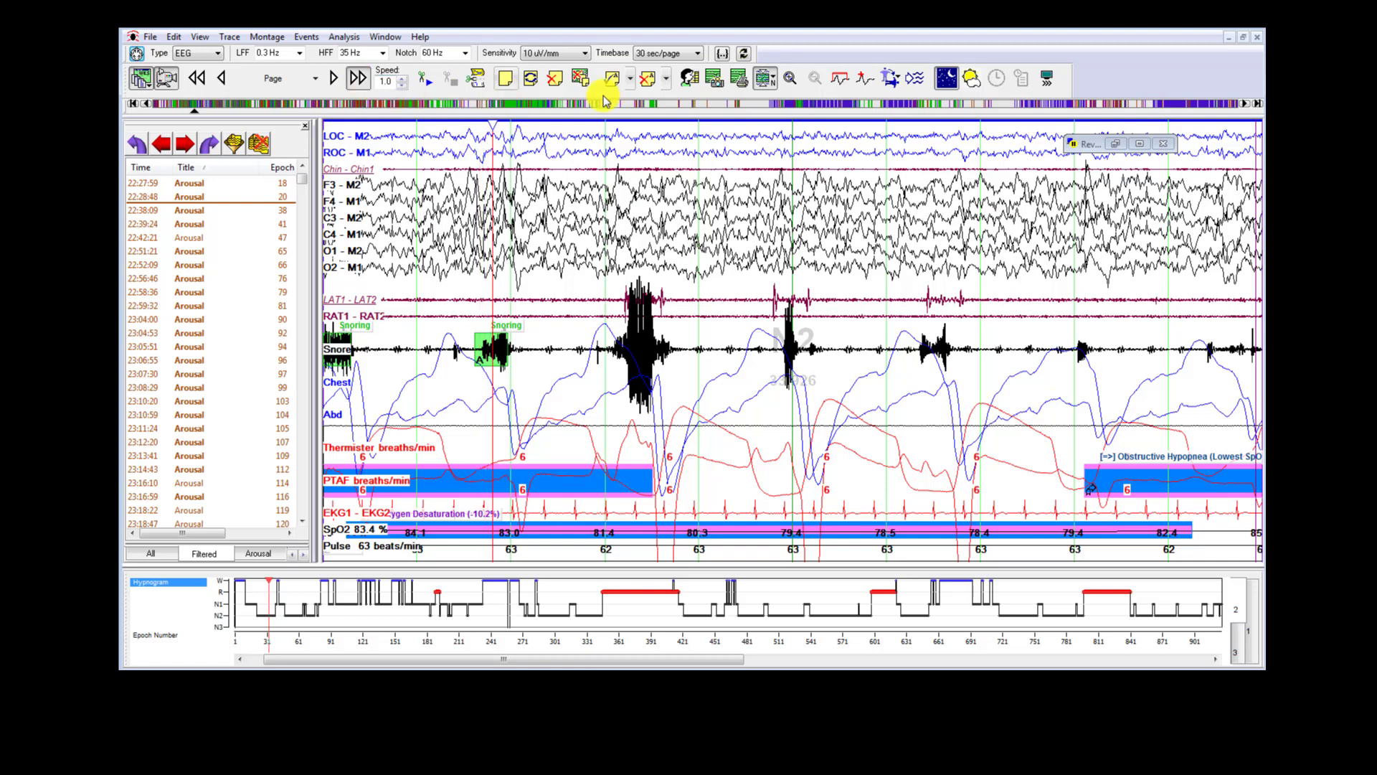
pyautogui.doubleClick(1114, 146)
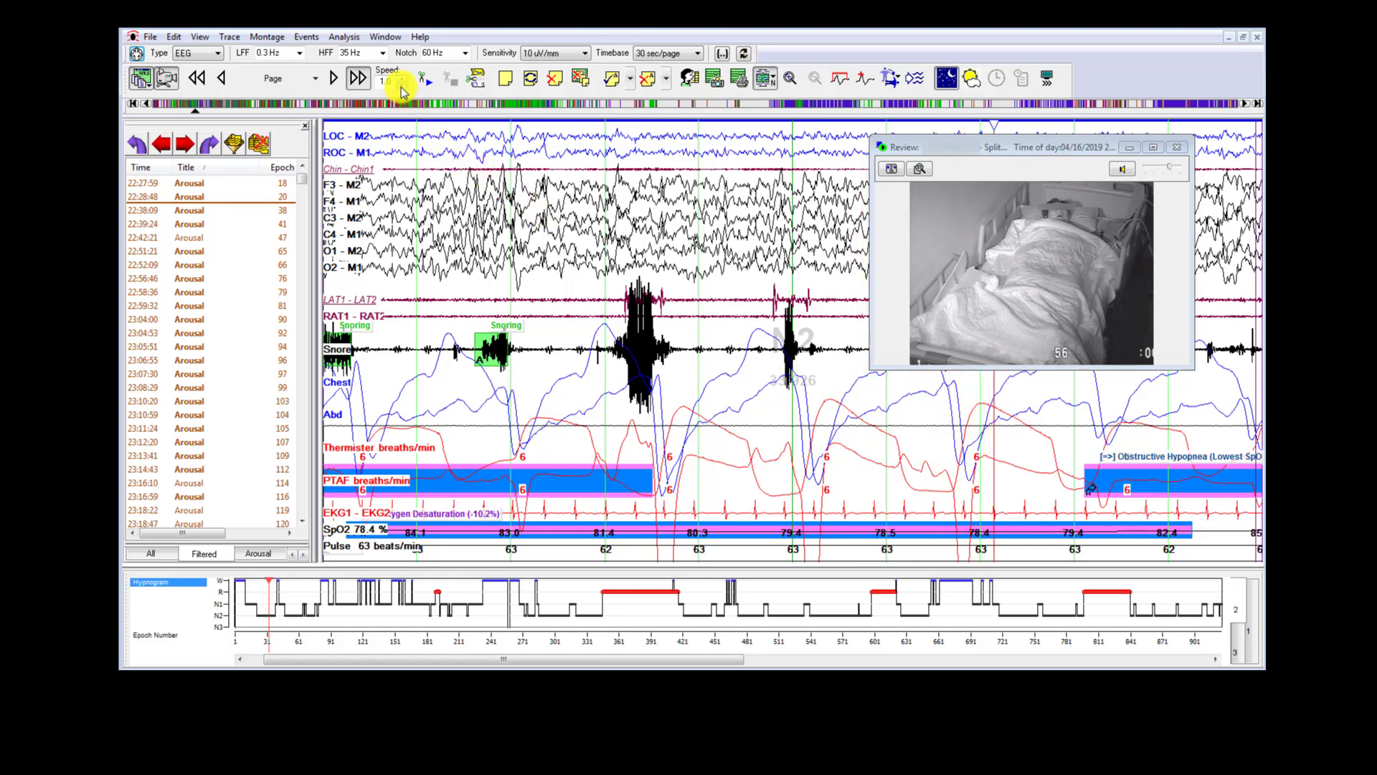
# - Raise the playback speed to 3.0, then lower it two steps back down
pyautogui.click(403, 82)
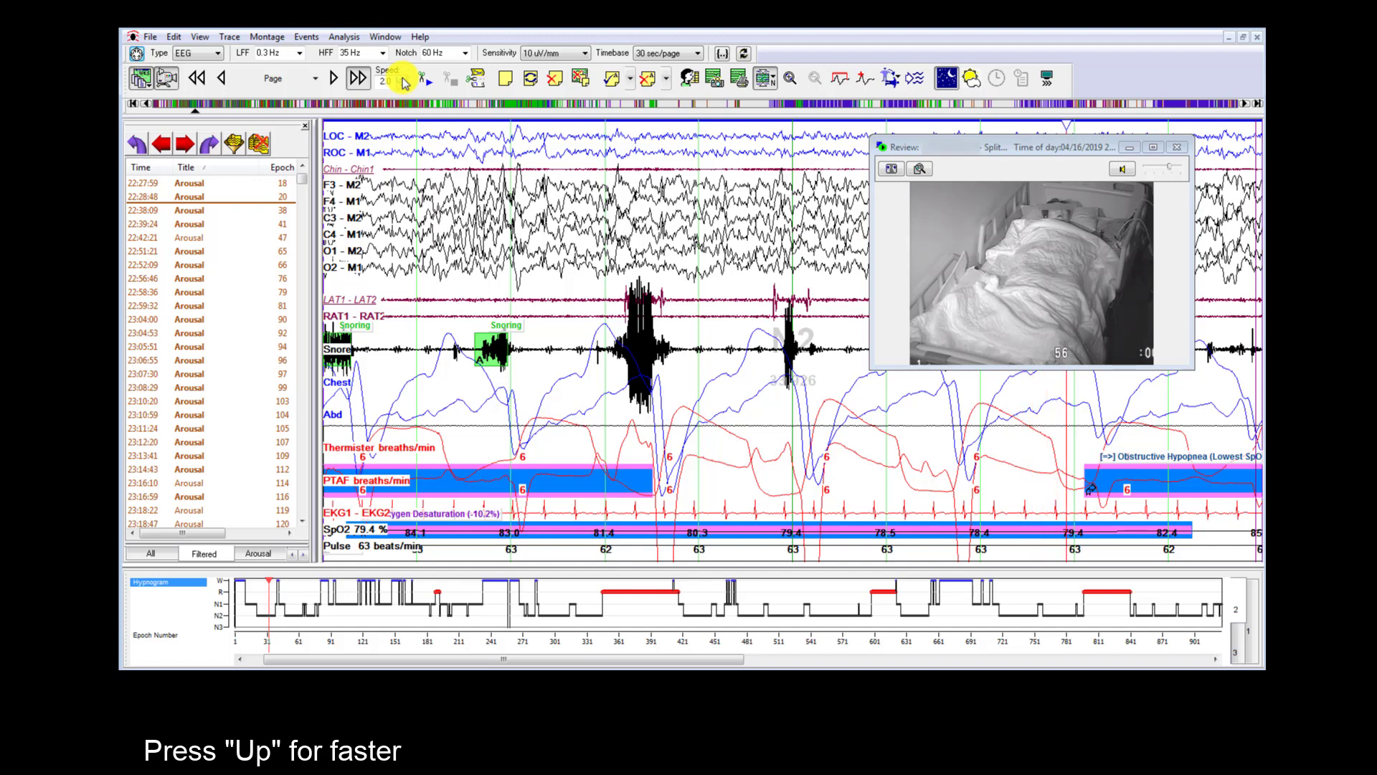
pyautogui.press('Up')
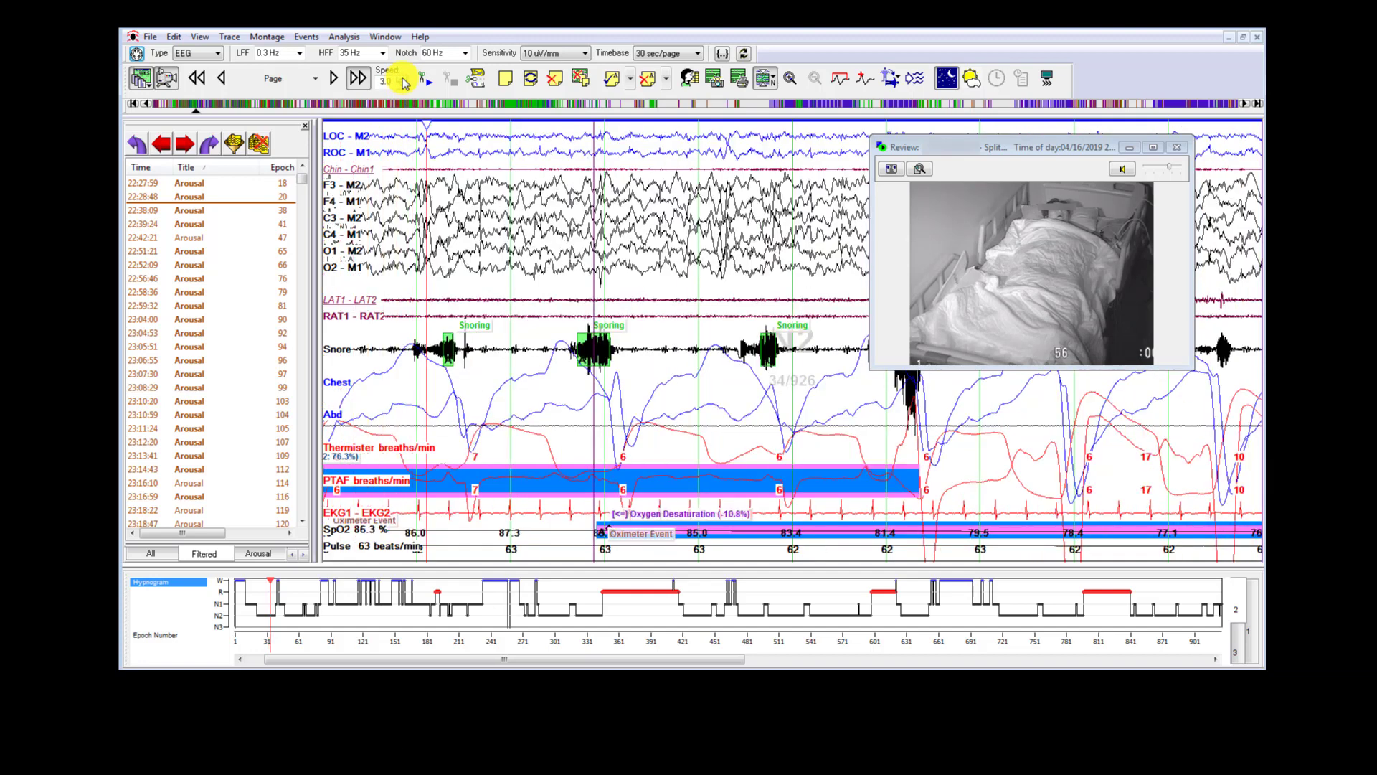
pyautogui.press('Down')
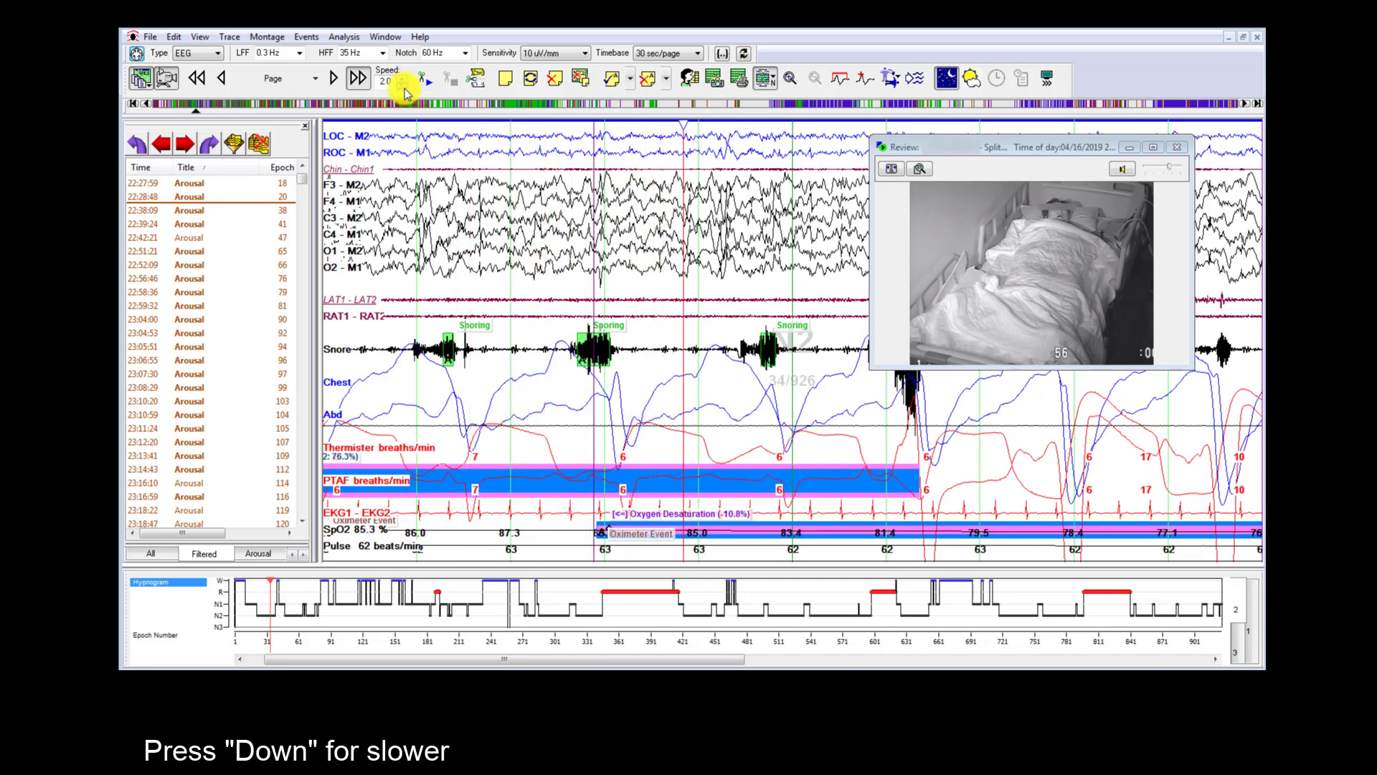
pyautogui.press('Down')
pyautogui.press('Down')
pyautogui.press('Down')
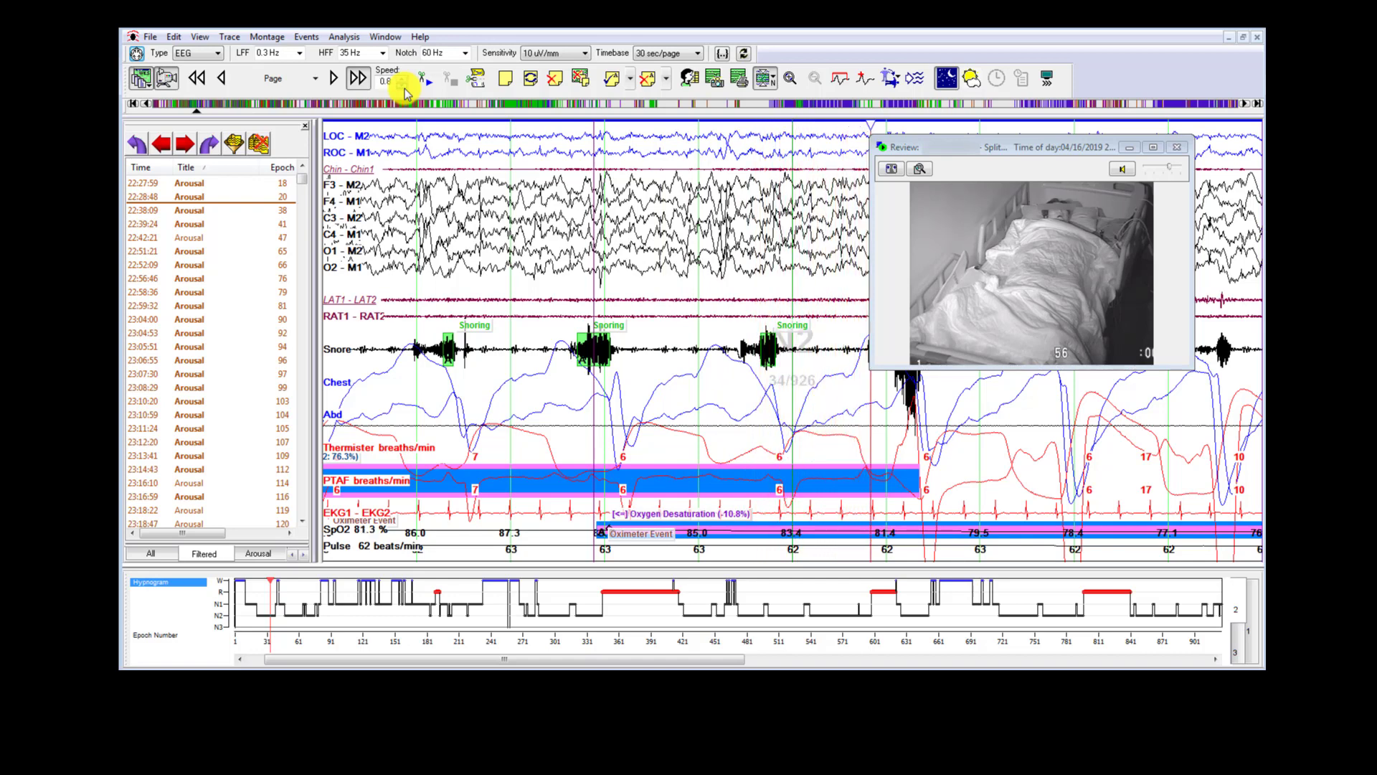